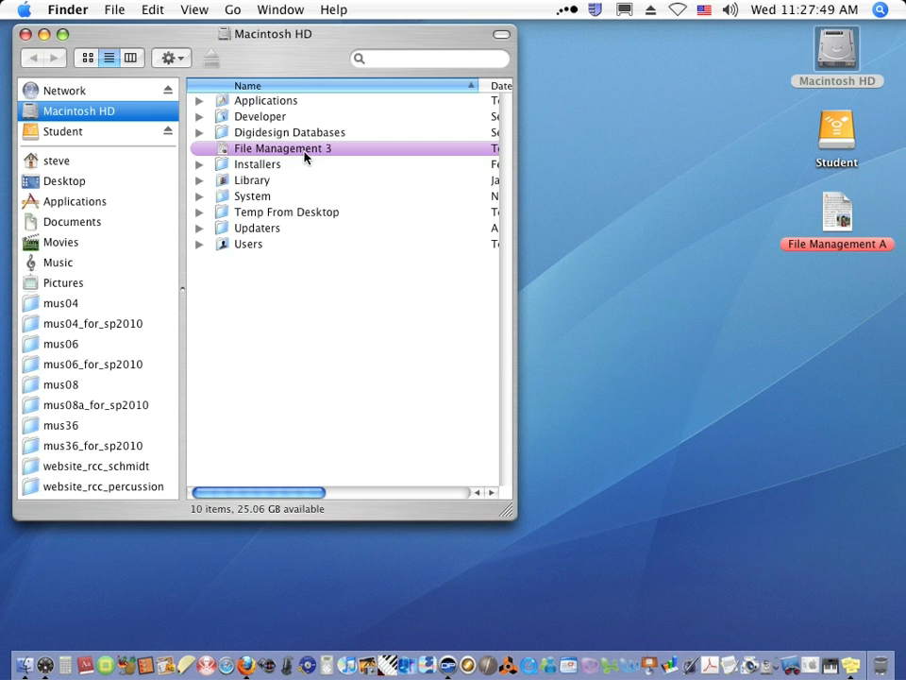
- Open the Student drive, look inside File Management Project and its Audio Files folder, and close the drive's window
double_click(837, 132)
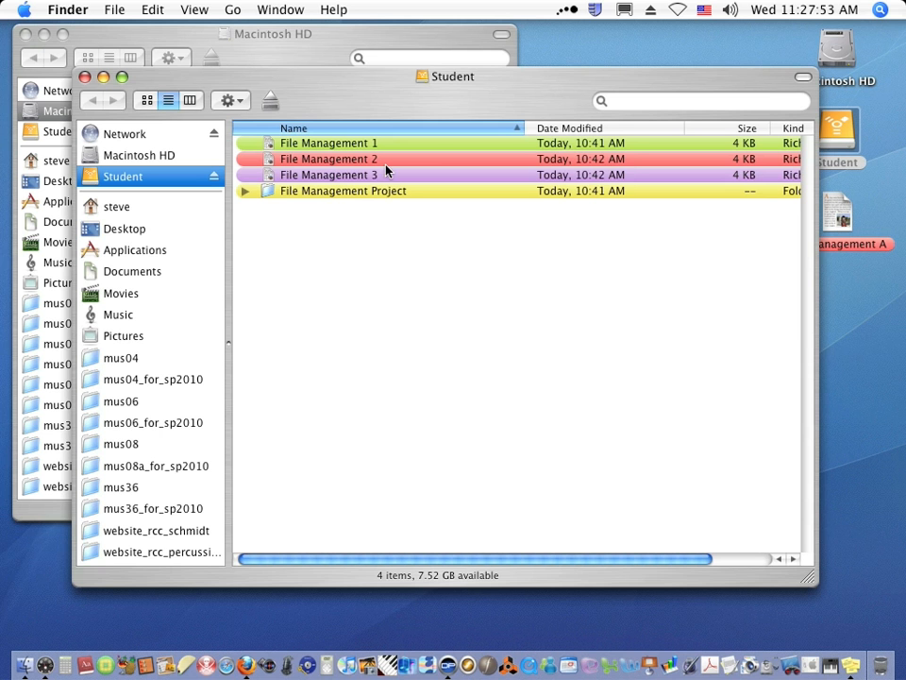
left_click(243, 192)
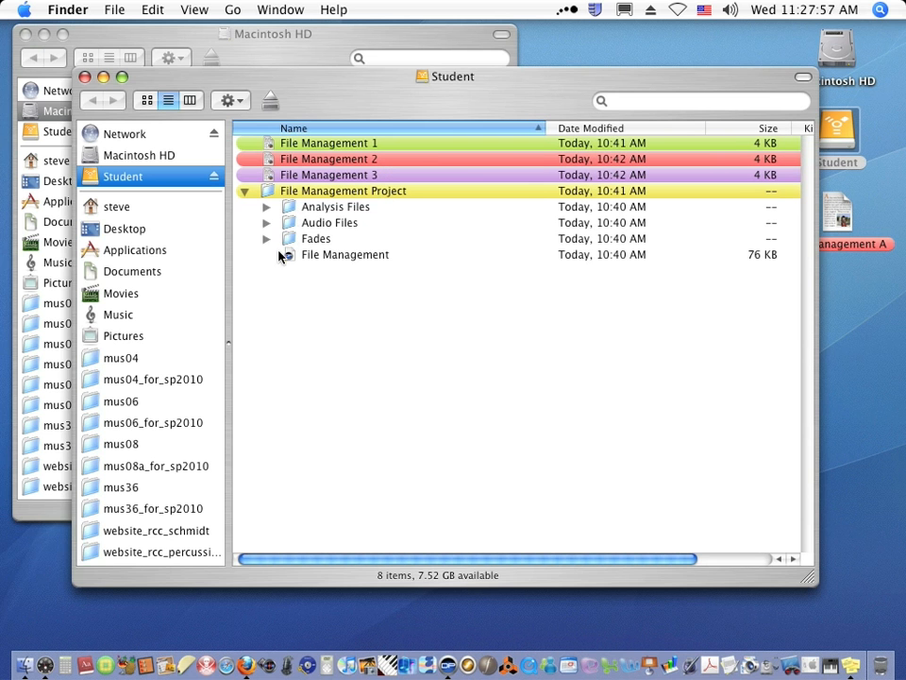
left_click(266, 223)
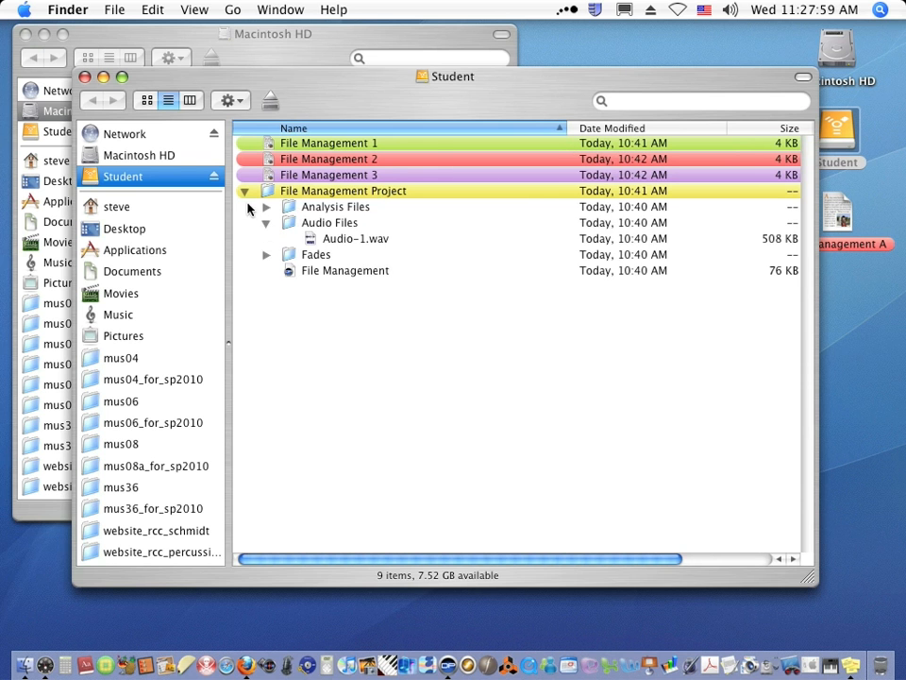
left_click(245, 192)
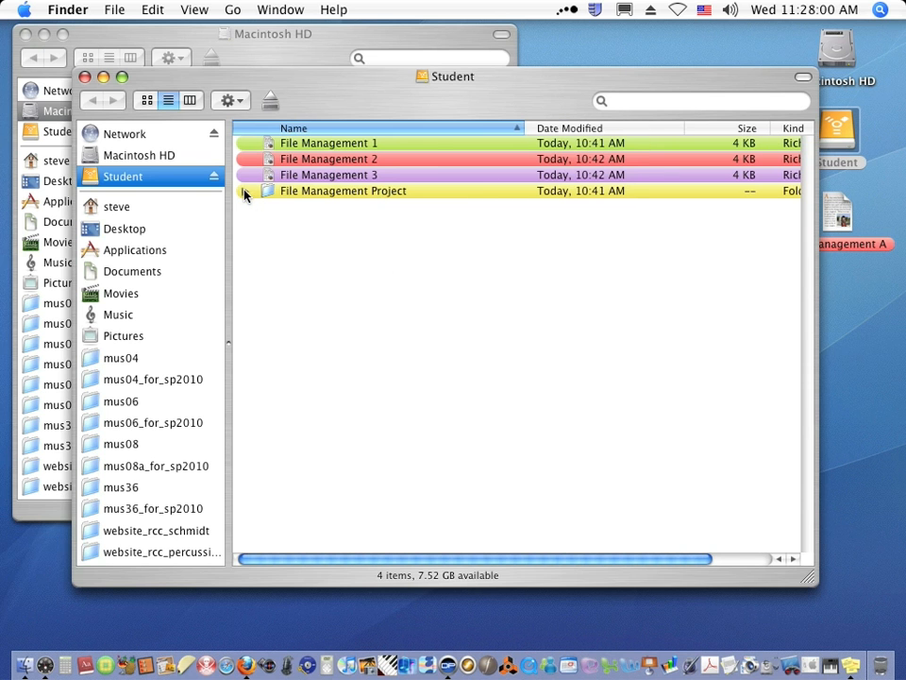
left_click(85, 77)
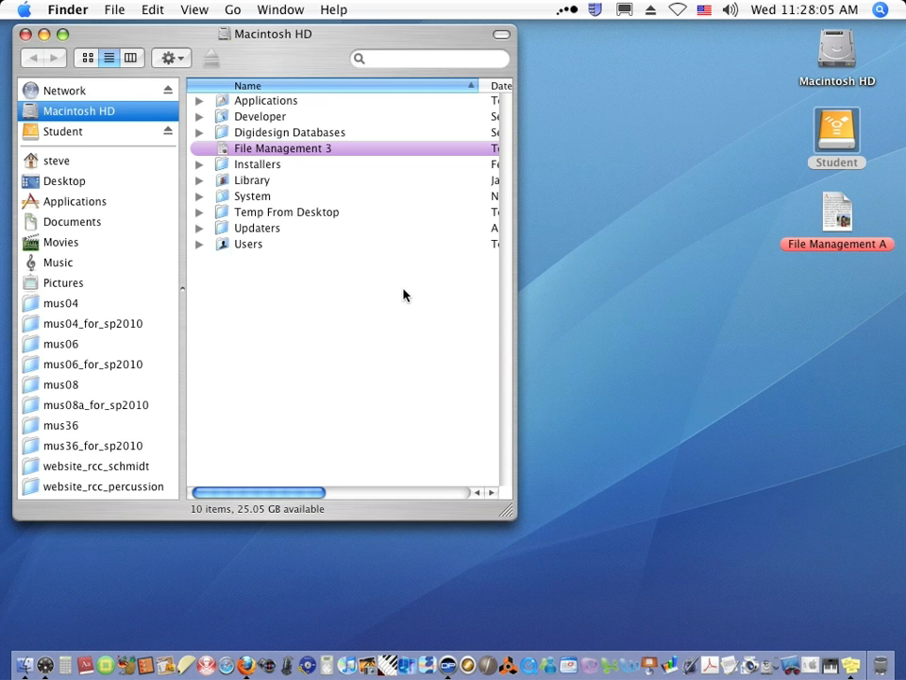
- Rename the File Management 3 file on Macintosh HD as File Management 3s
left_click(288, 151)
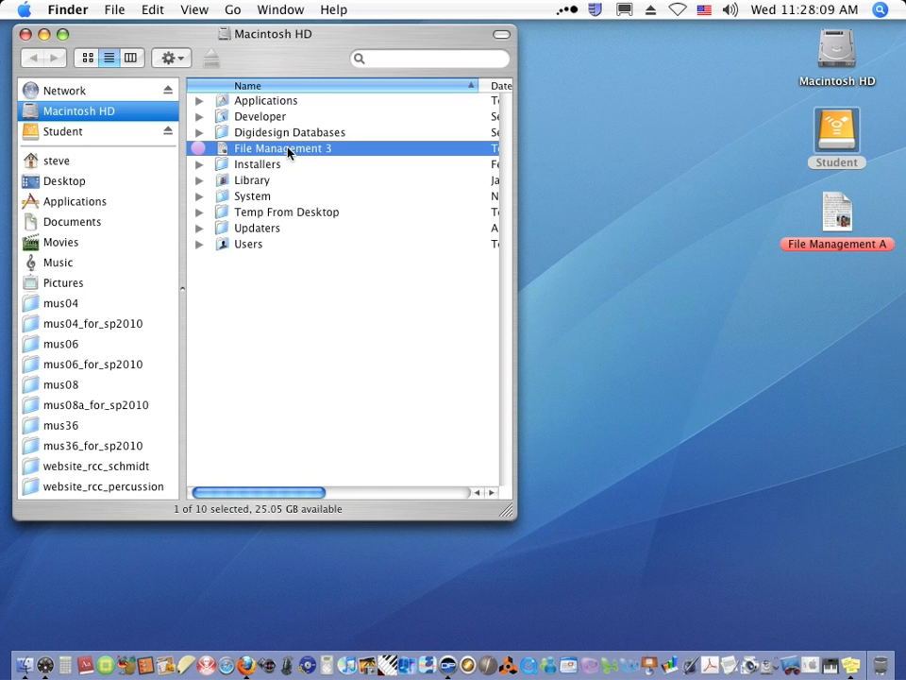
left_click(288, 152)
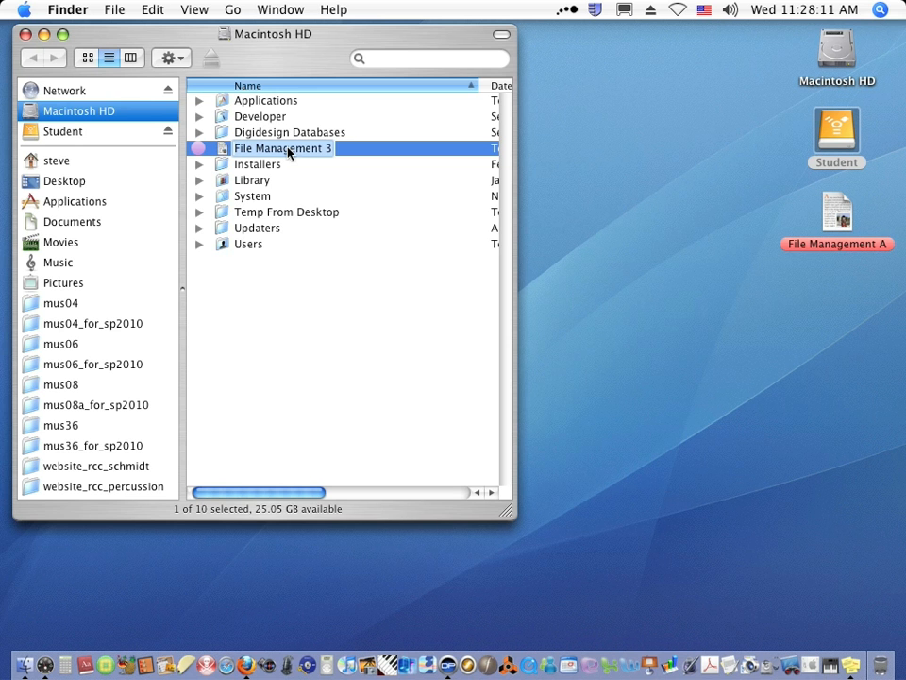
key("Right")
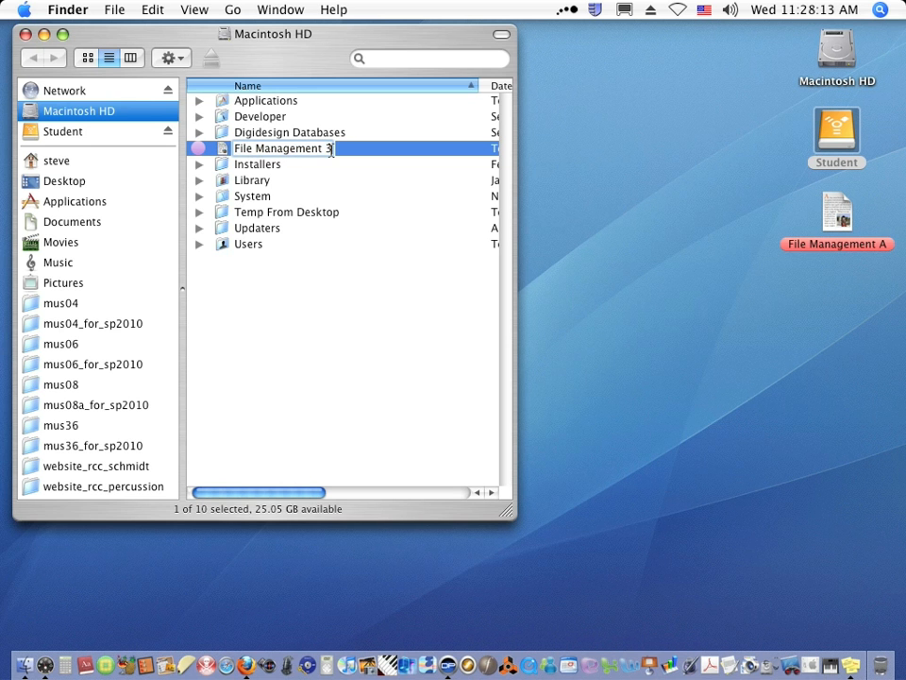
type("s")
key("Return")
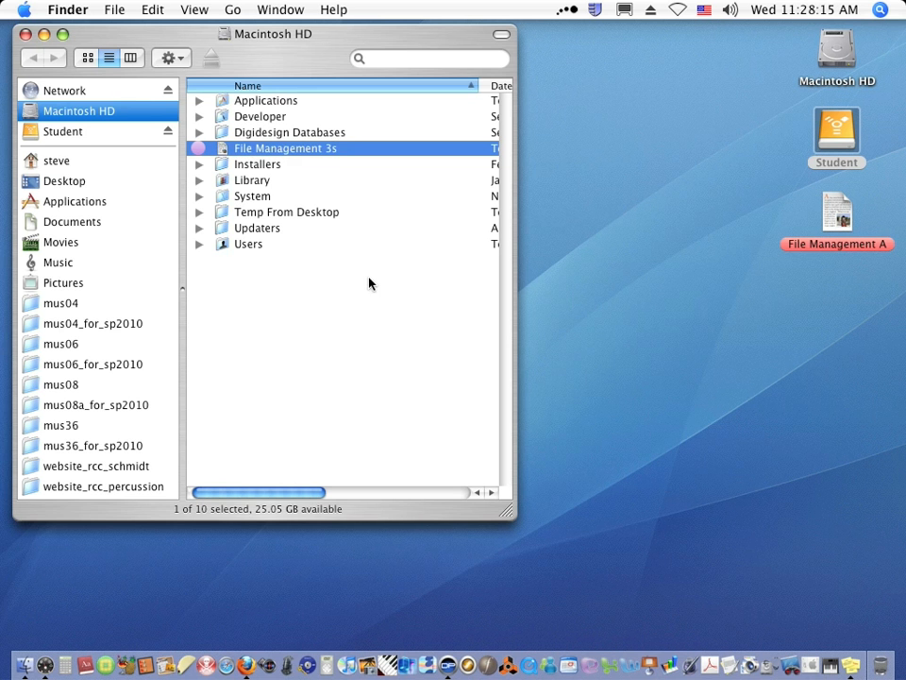
- Remove the trailing "s" so the file on Macintosh HD is named File Management 3, and deselect it
left_click(287, 155)
left_click(337, 151)
key("BackSpace")
key("Return")
left_click(376, 296)
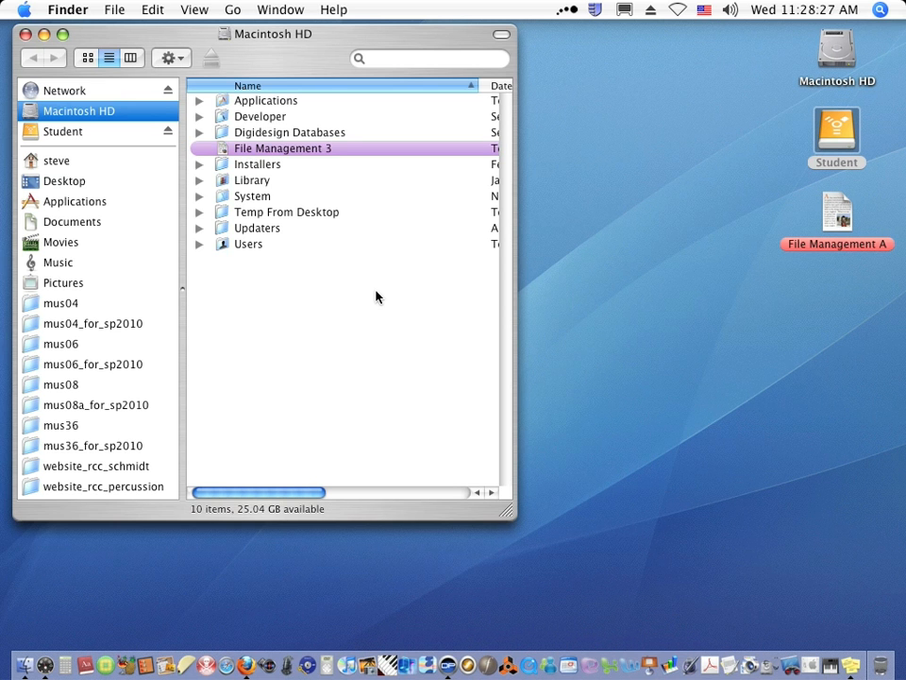
- Duplicate the File Management 3 file on Macintosh HD and the File Management Project folder on the Student drive
right_click(257, 150)
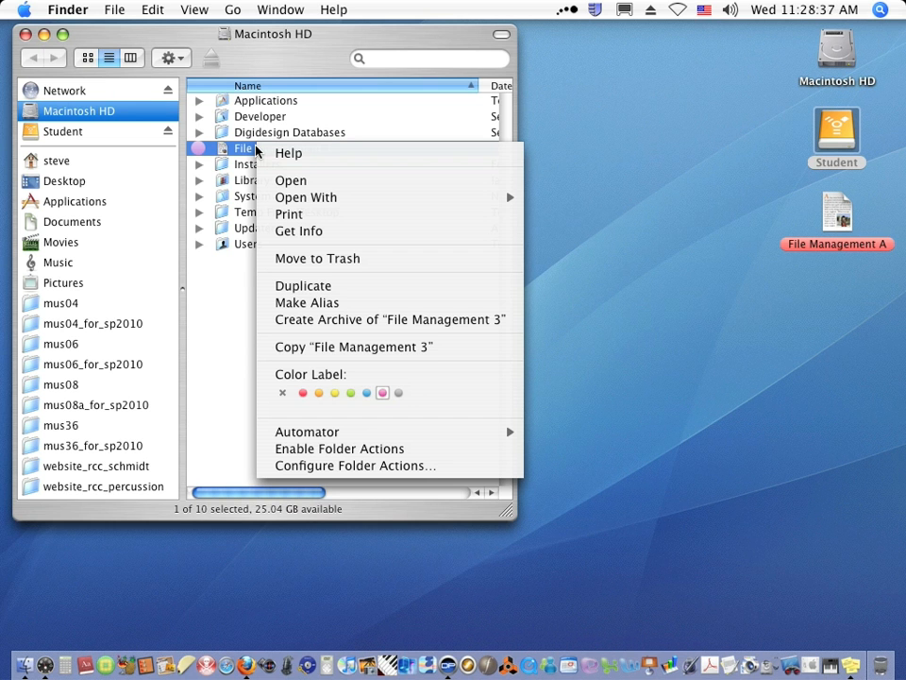
left_click(289, 286)
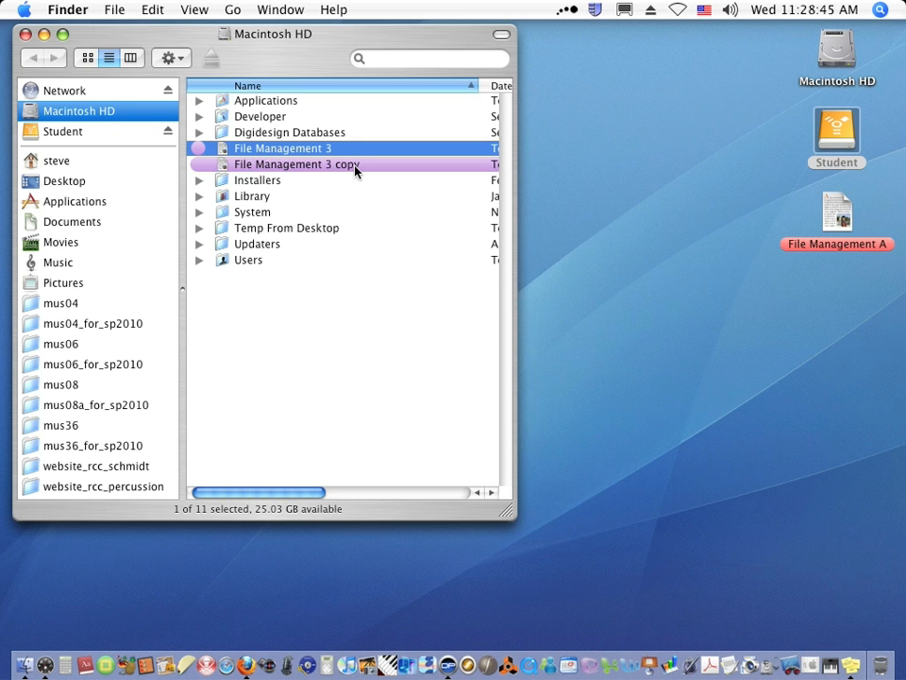
double_click(830, 142)
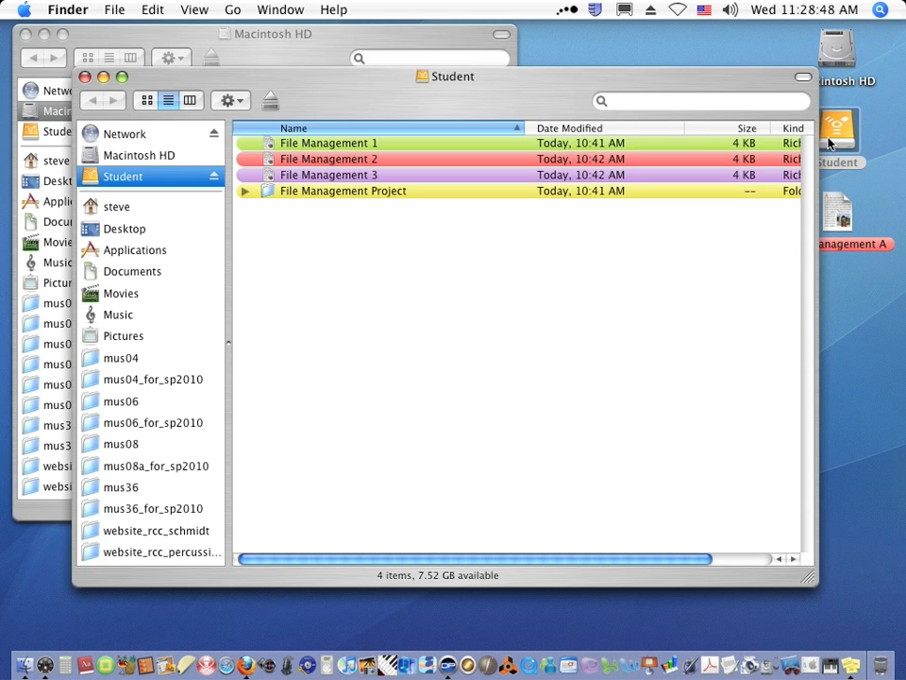
right_click(265, 193)
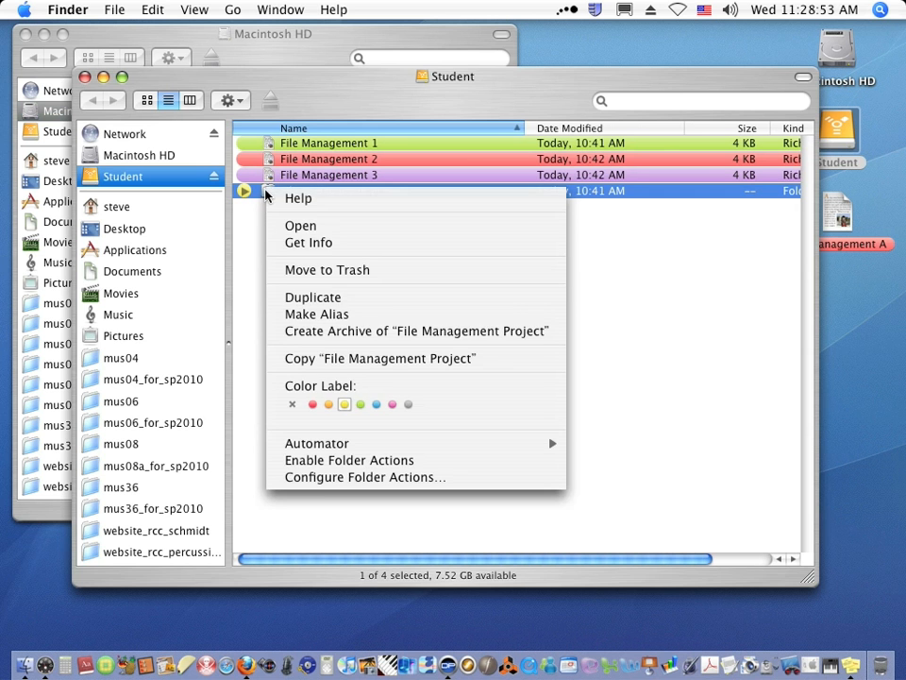
left_click(300, 298)
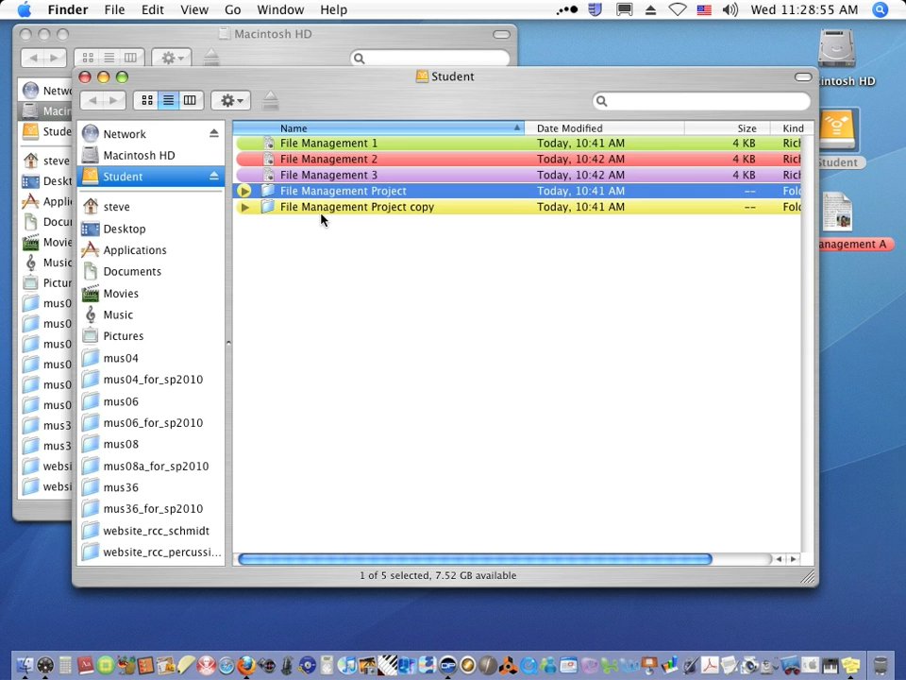
- Expand File Management Project and its copy to compare their contents, and collapse both folders
left_click(243, 207)
left_click(244, 191)
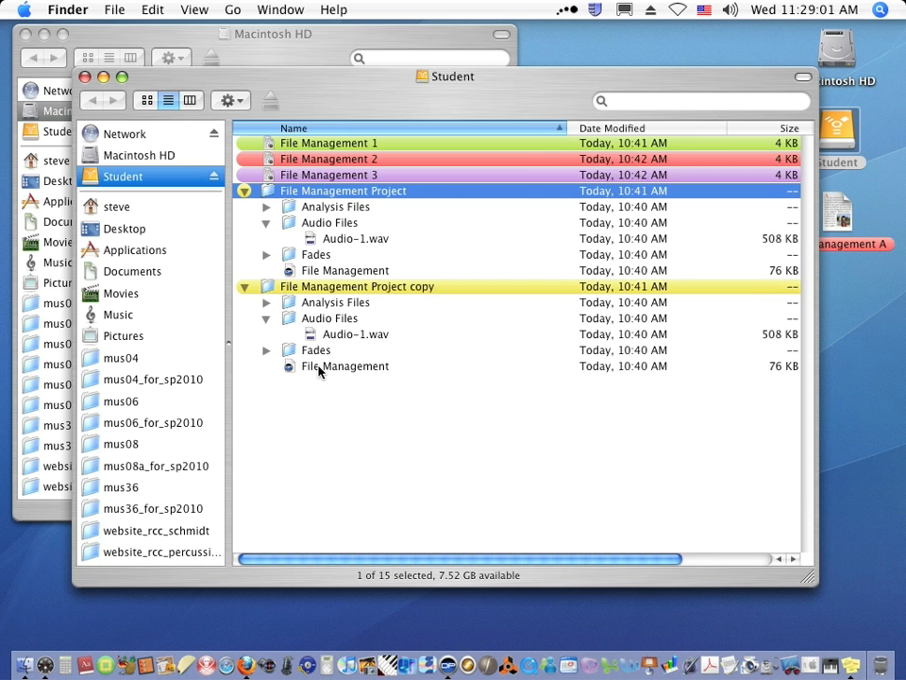
left_click(244, 290)
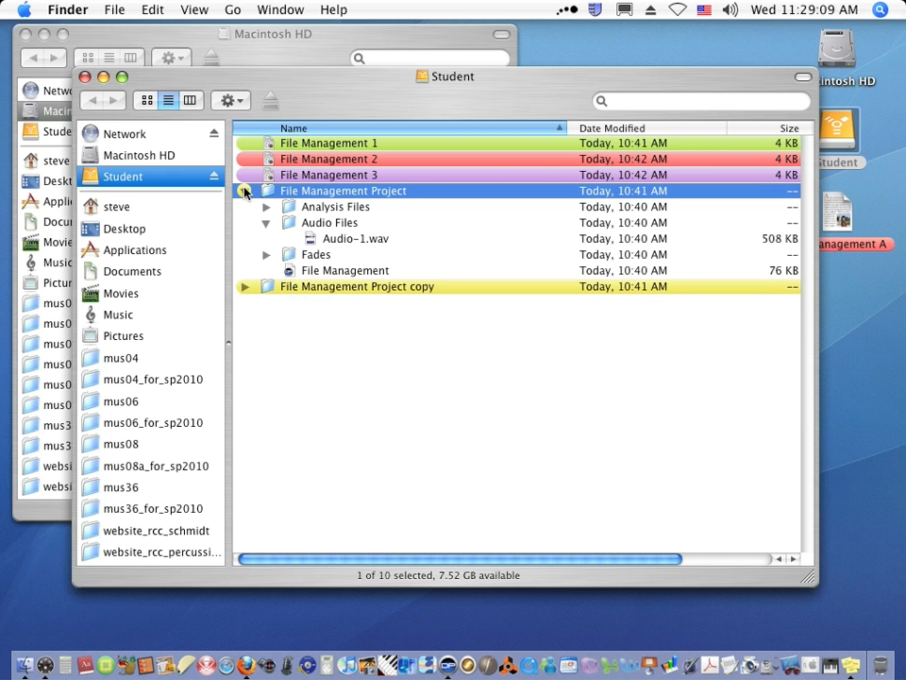
left_click(244, 191)
left_click(340, 322)
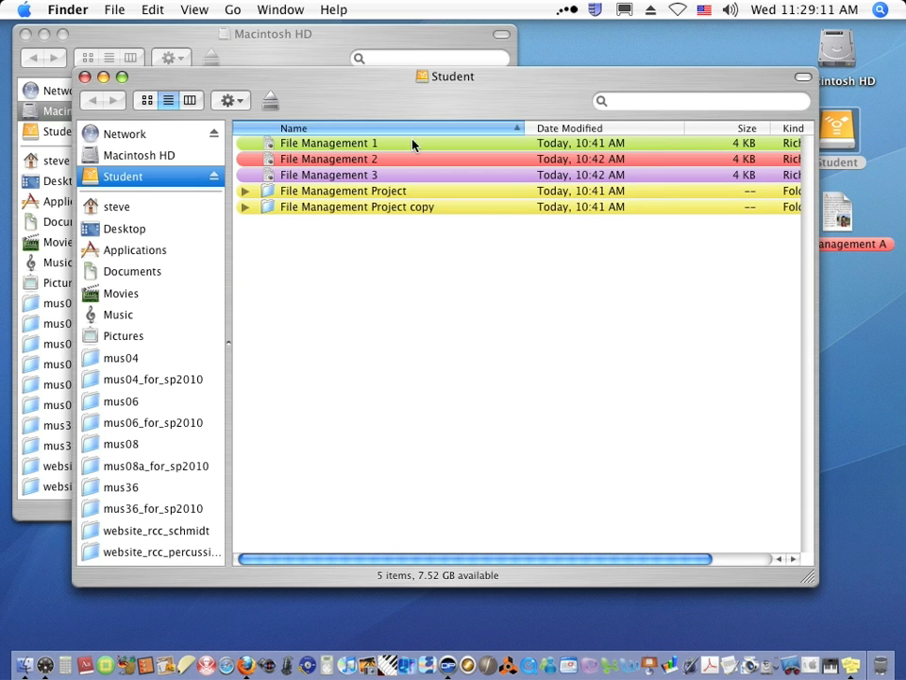
- Move File Management Project copy on the Student drive and File Management 3 copy on Macintosh HD to the Trash
right_click(268, 209)
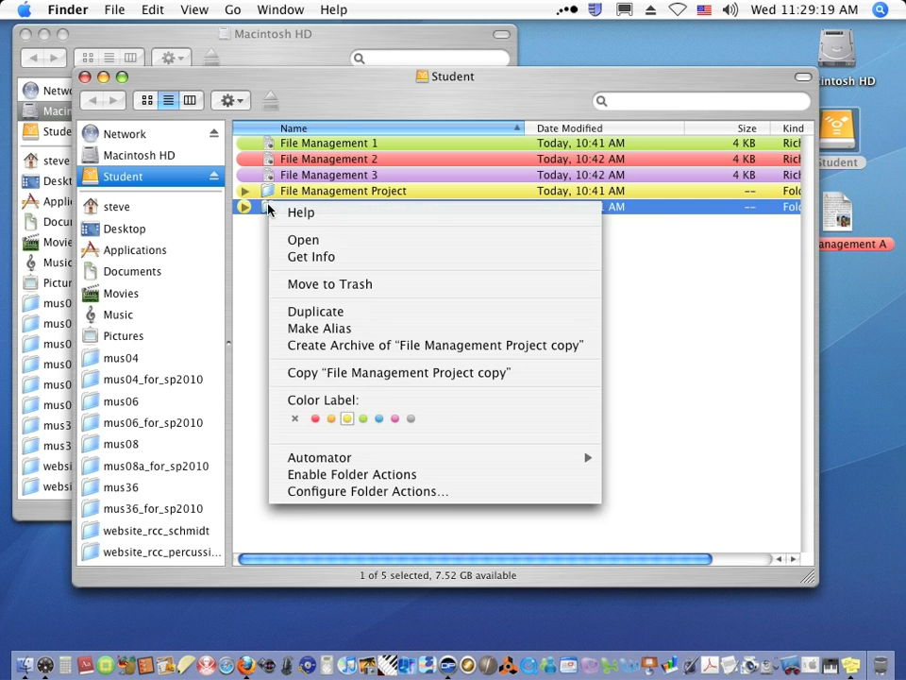
left_click(294, 284)
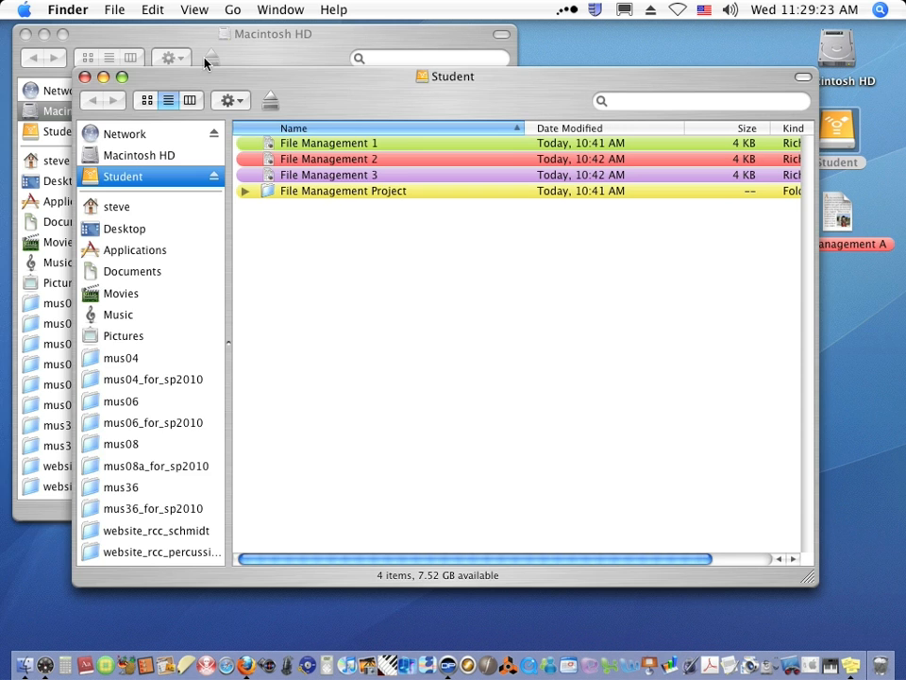
left_click(281, 49)
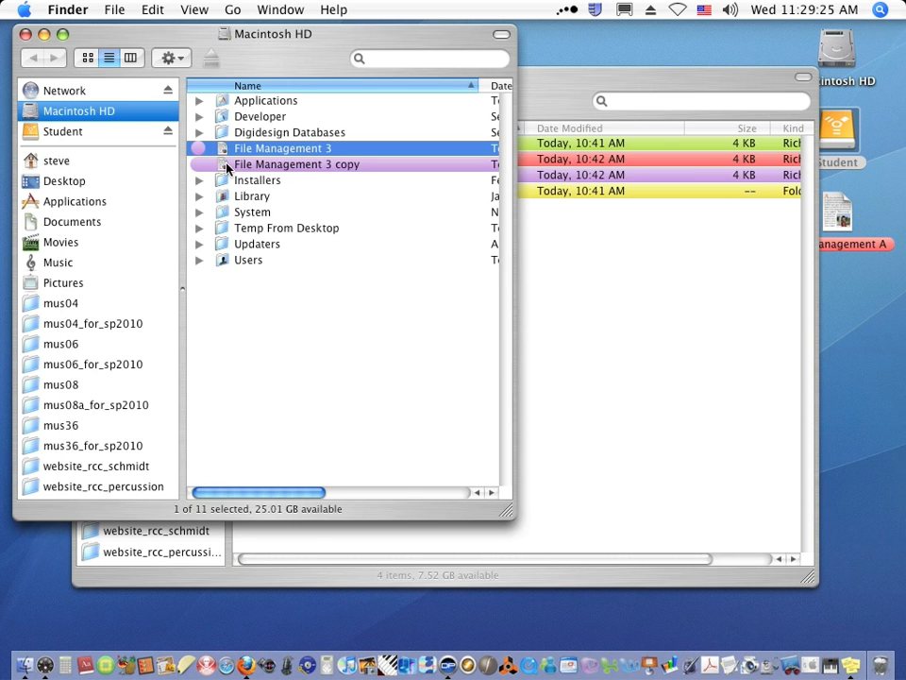
right_click(227, 167)
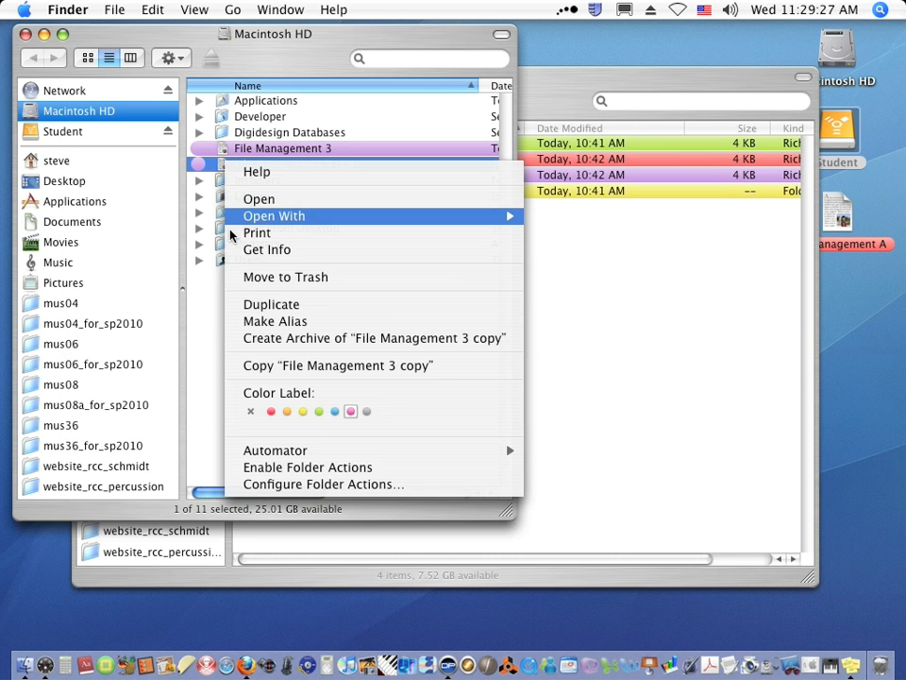
left_click(238, 277)
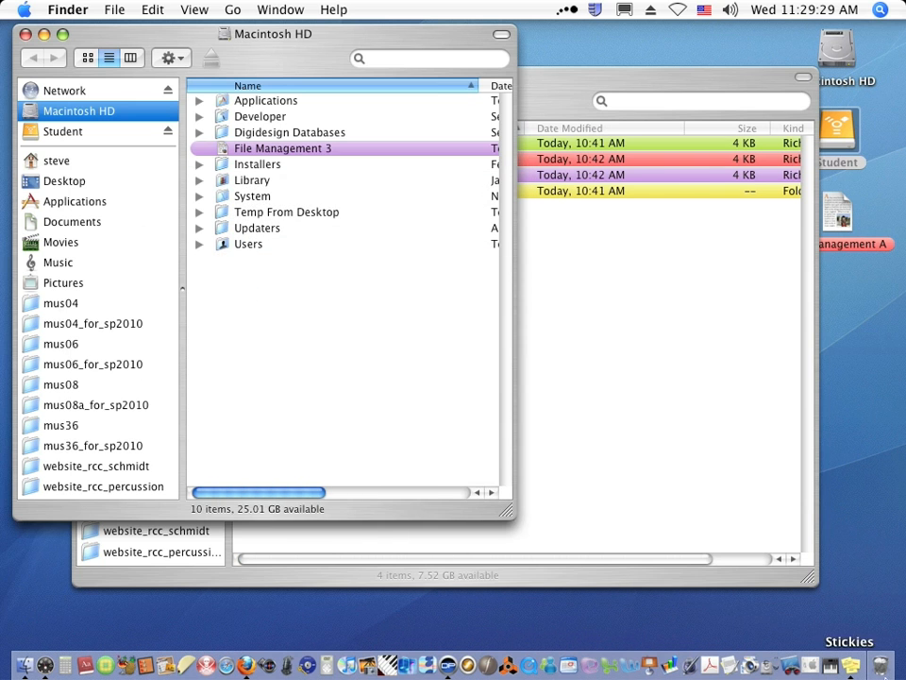
- Open the Trash to view its items, and empty it permanently
left_click(880, 666)
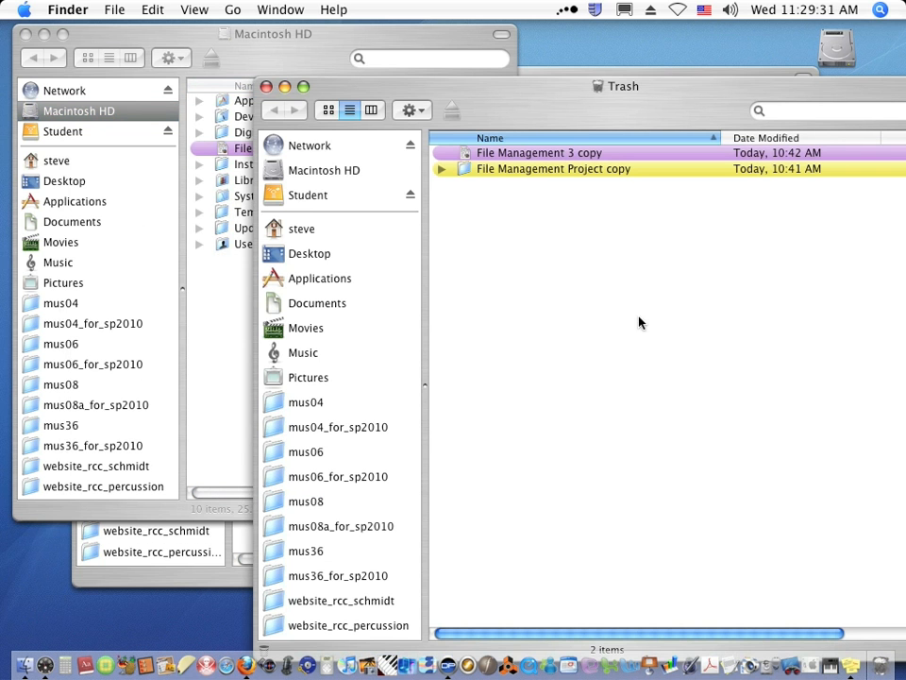
left_click(267, 86)
left_click(66, 10)
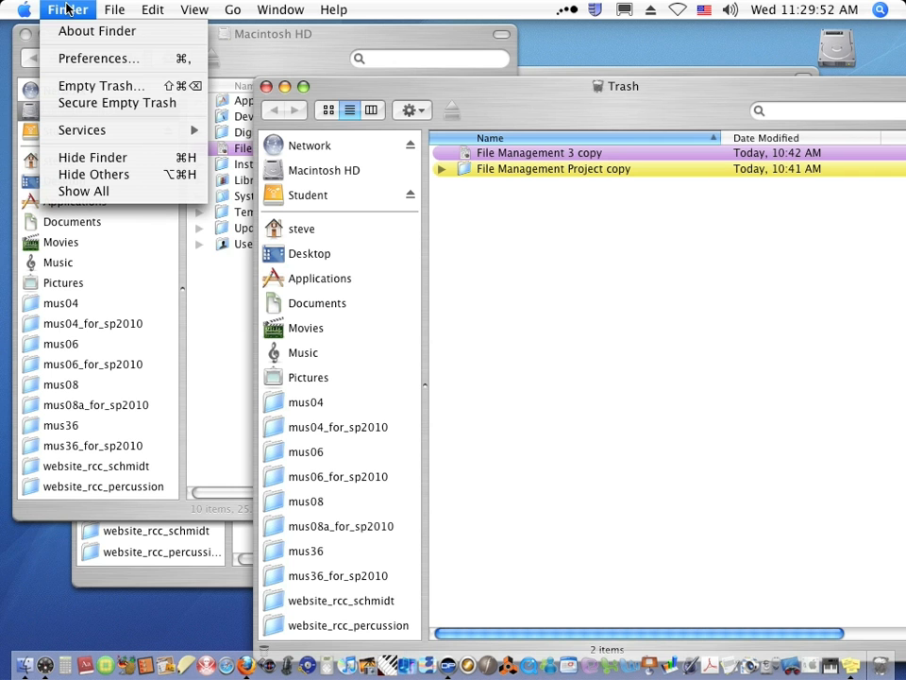
left_click(87, 87)
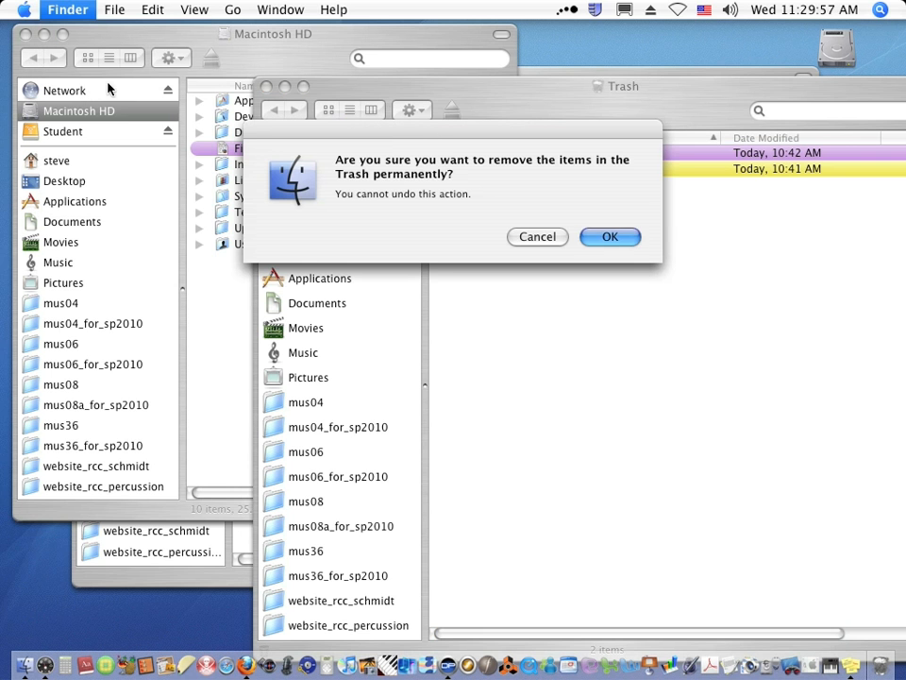
left_click(625, 237)
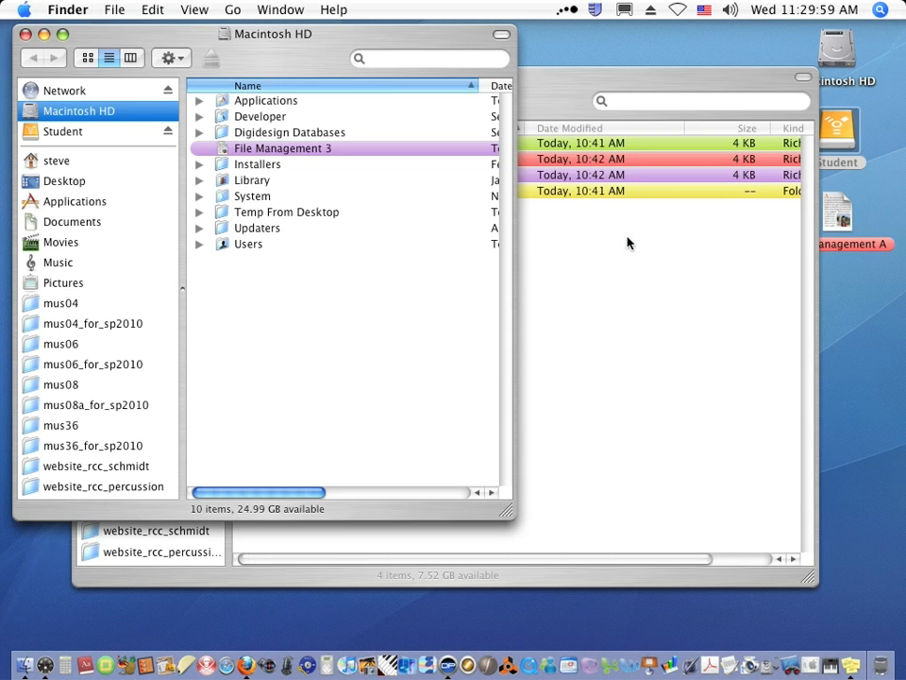
left_click(595, 79)
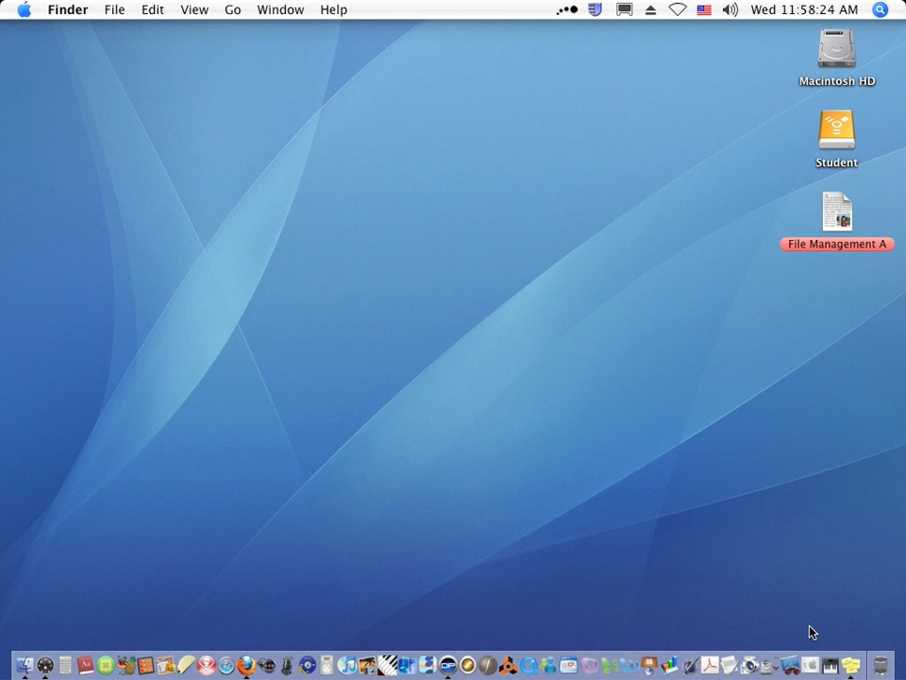
- Open the Student drive, move File Management 1 into the File Management Project folder, and expand that folder
left_click(833, 137)
double_click(834, 137)
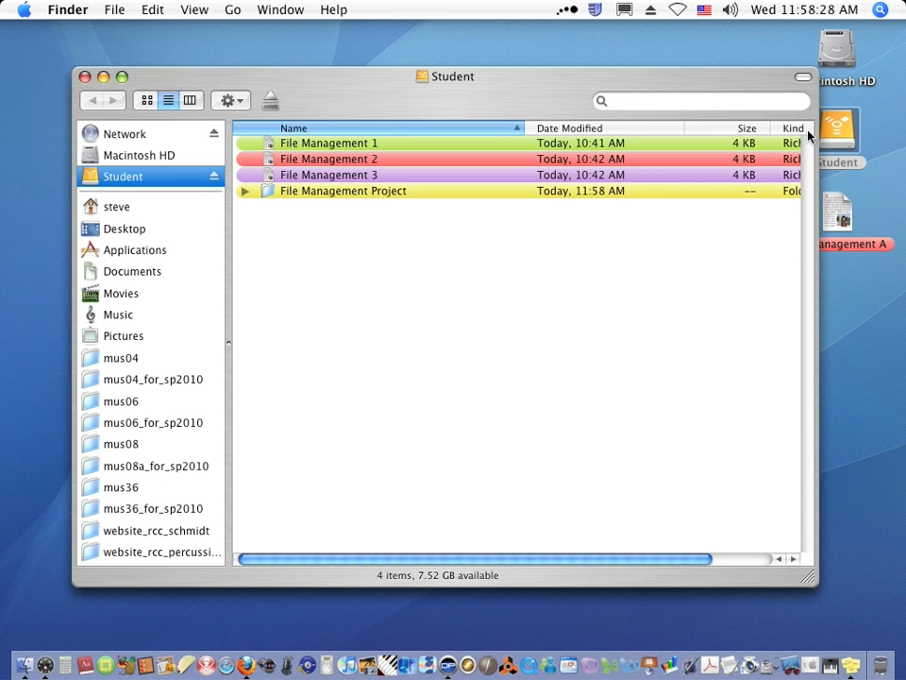
left_click(271, 143)
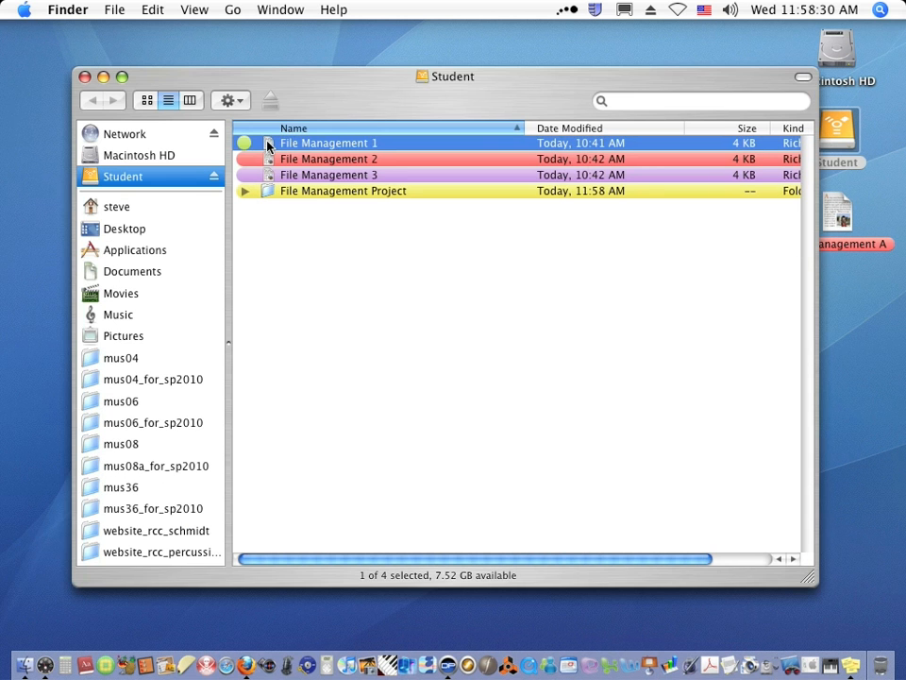
left_click_drag(271, 143, 267, 190)
left_click(244, 176)
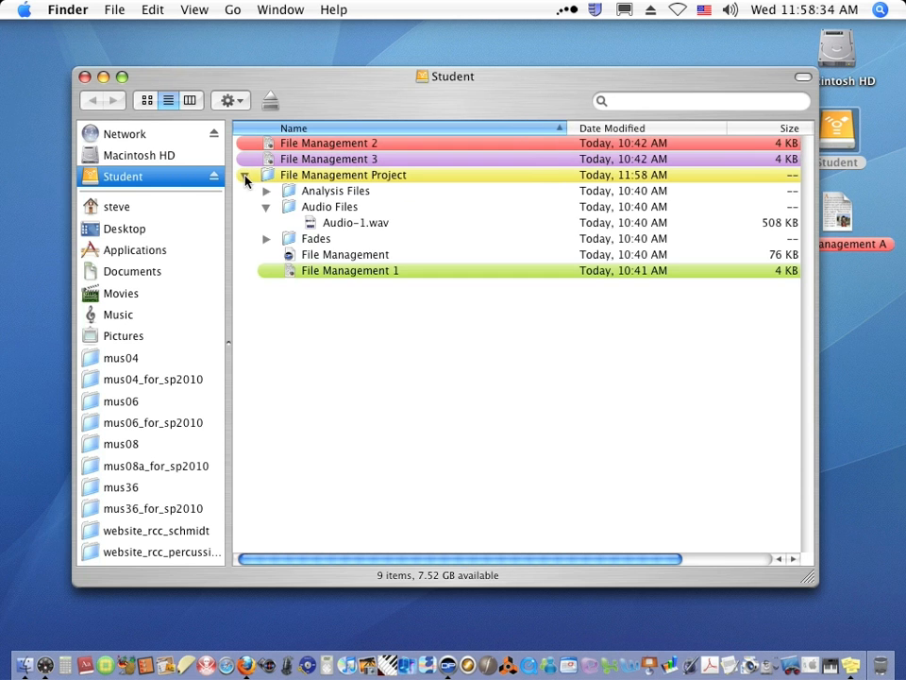
- Move File Management 1 out of File Management Project back to the Student drive's top level, and collapse the folder
left_click(292, 272)
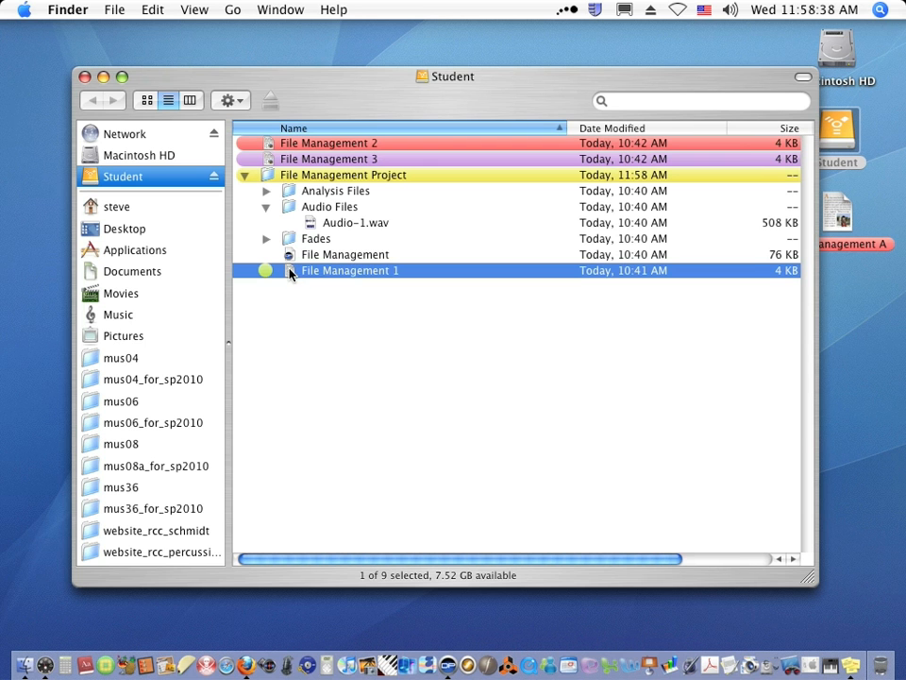
left_click_drag(289, 269, 193, 179)
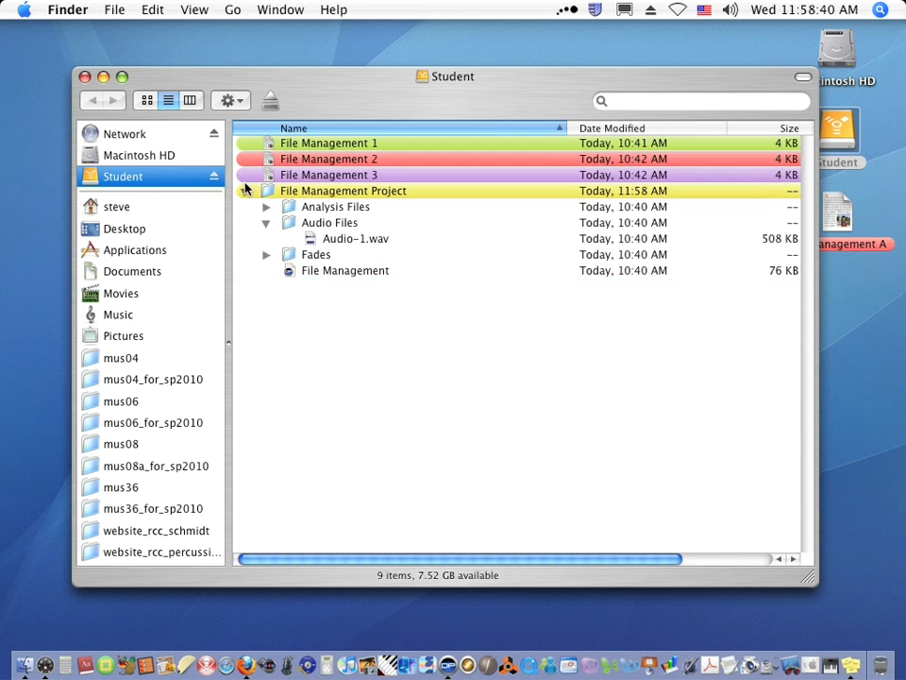
left_click(244, 192)
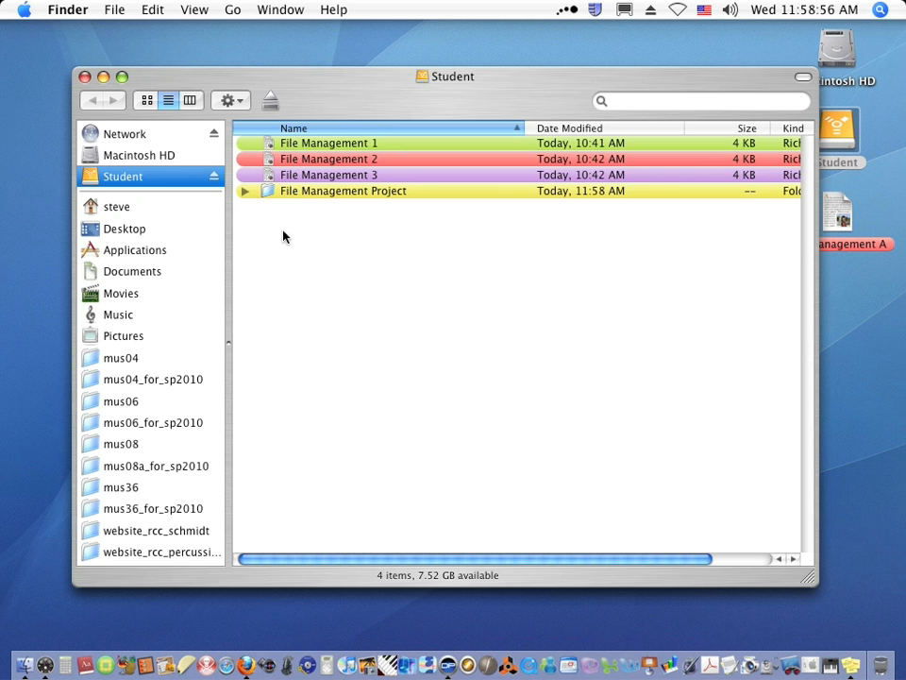
- Open Macintosh HD alongside the Student window and copy File Management 1 from Student to Macintosh HD's top level
left_click(845, 55)
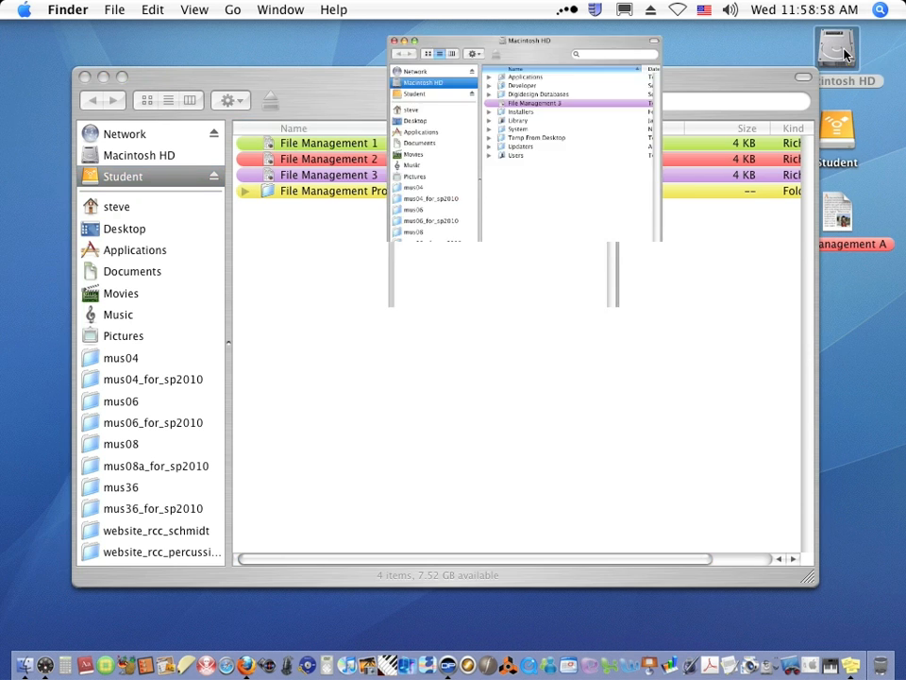
double_click(845, 55)
left_click_drag(526, 82, 771, 142)
left_click(510, 199)
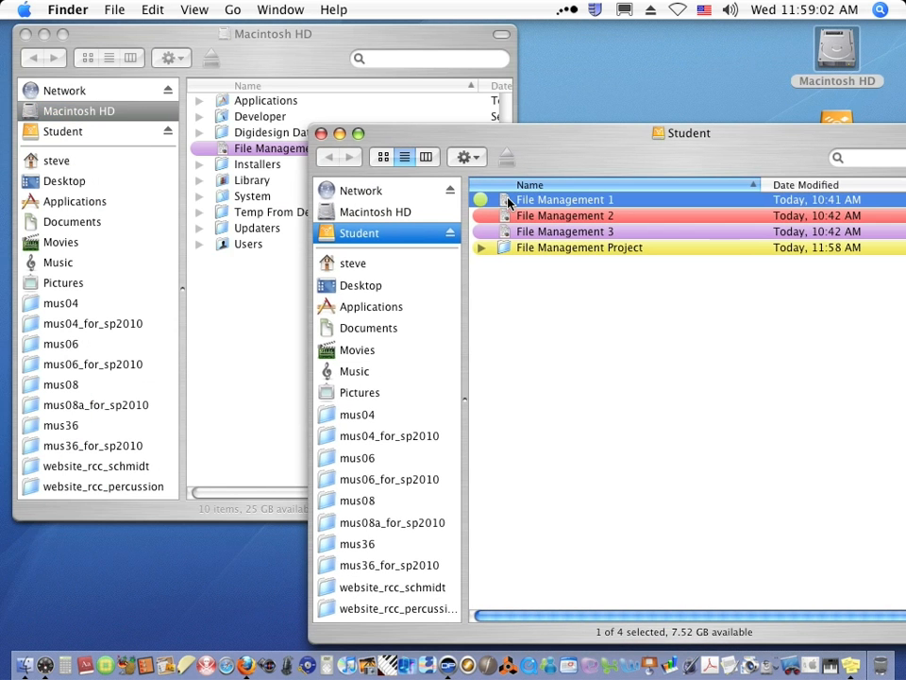
left_click_drag(504, 203, 223, 324)
left_click(609, 133)
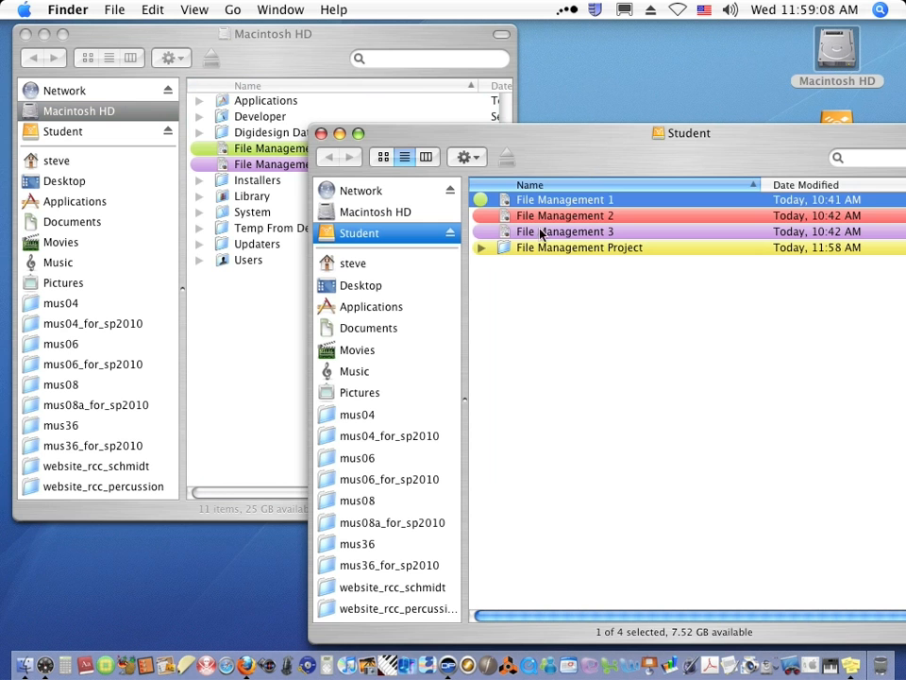
left_click(548, 280)
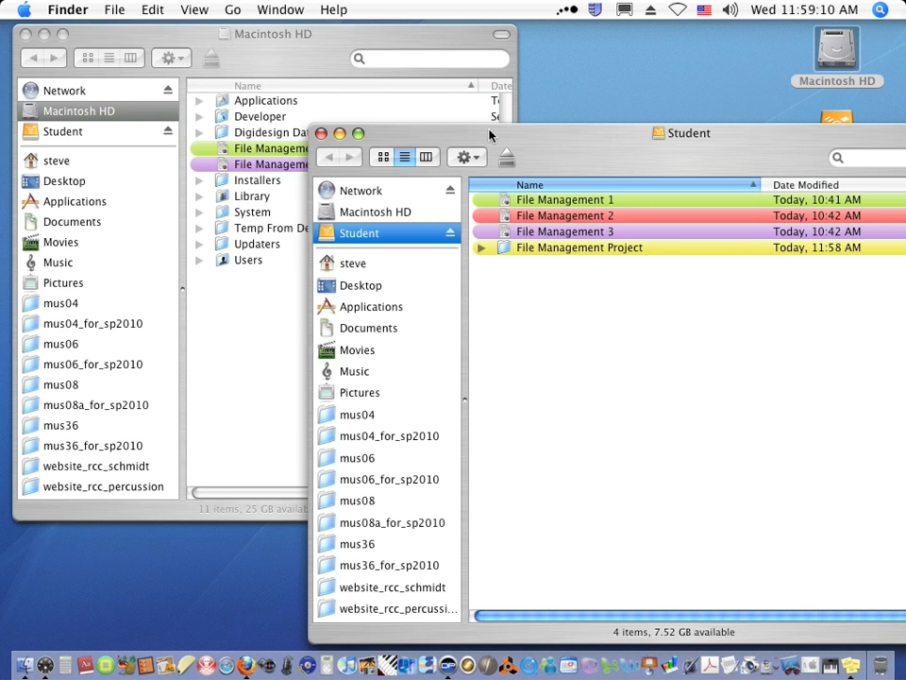
left_click(421, 33)
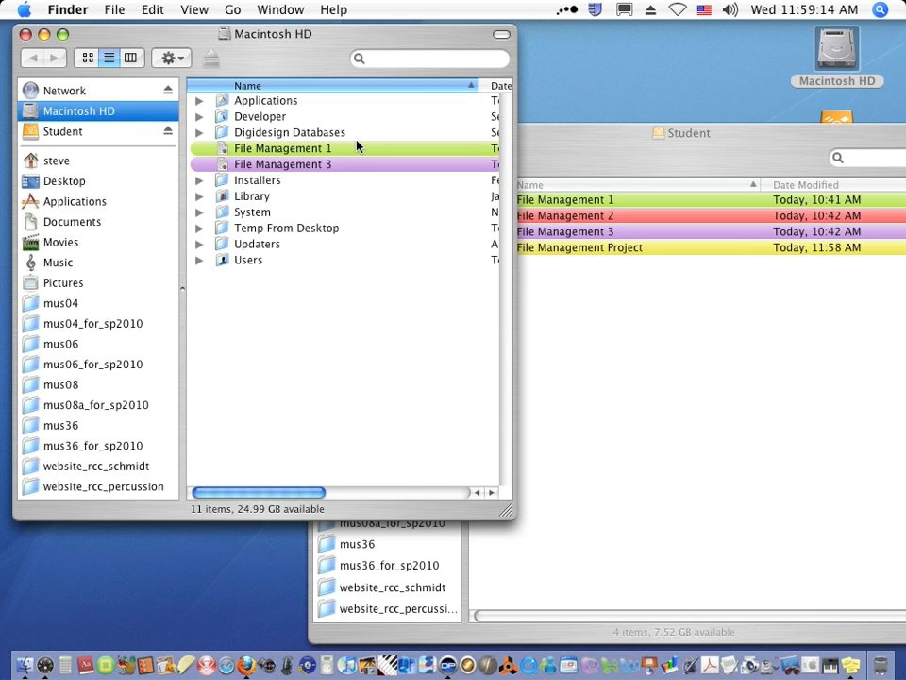
- Copy the File Management Project folder from Student to Macintosh HD, and check the contents of both the original and the copy
left_click(566, 151)
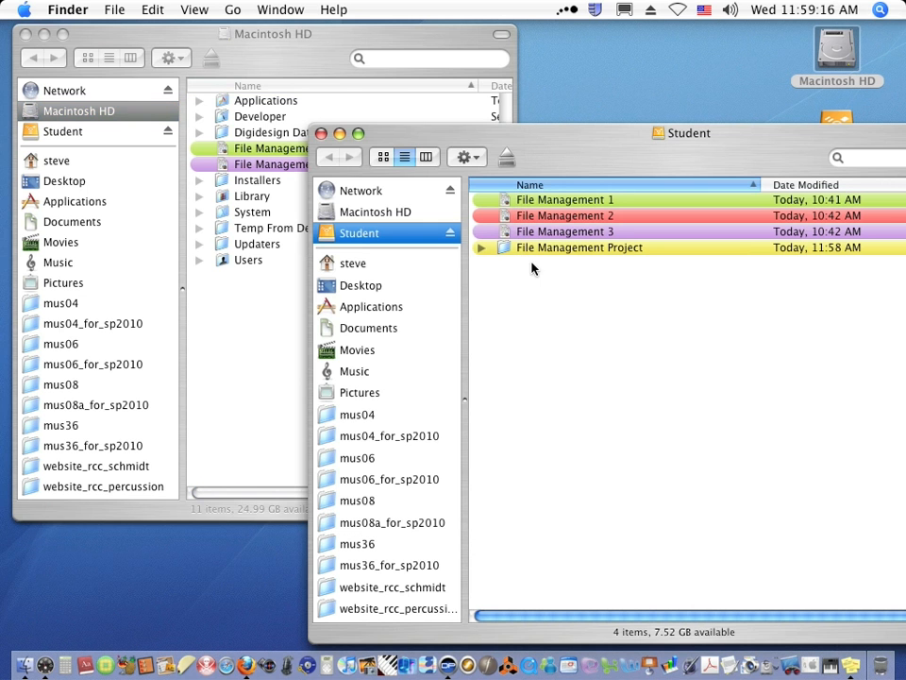
left_click_drag(506, 251, 251, 311)
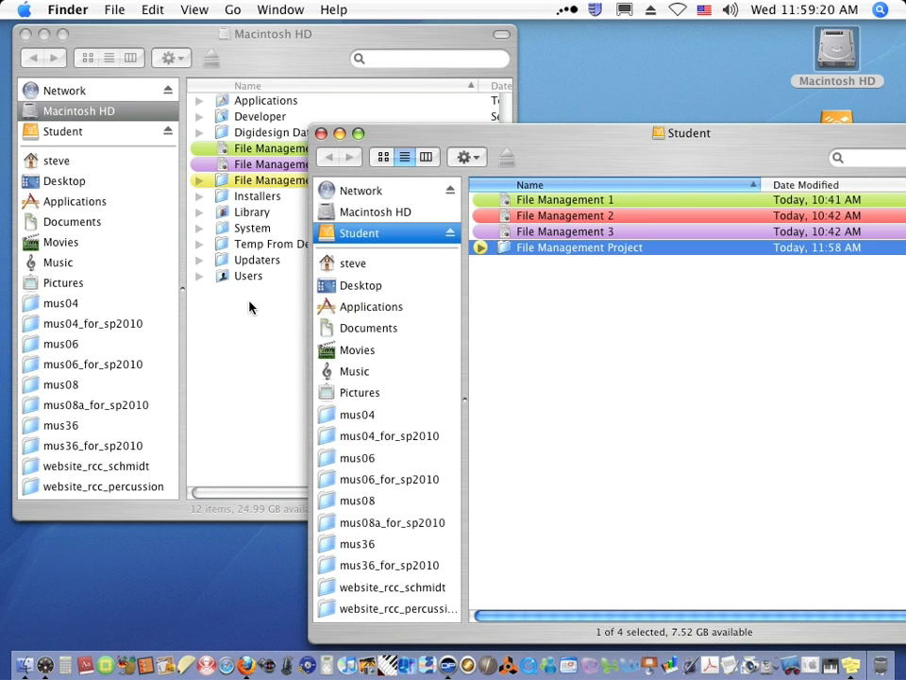
left_click(528, 303)
left_click(480, 249)
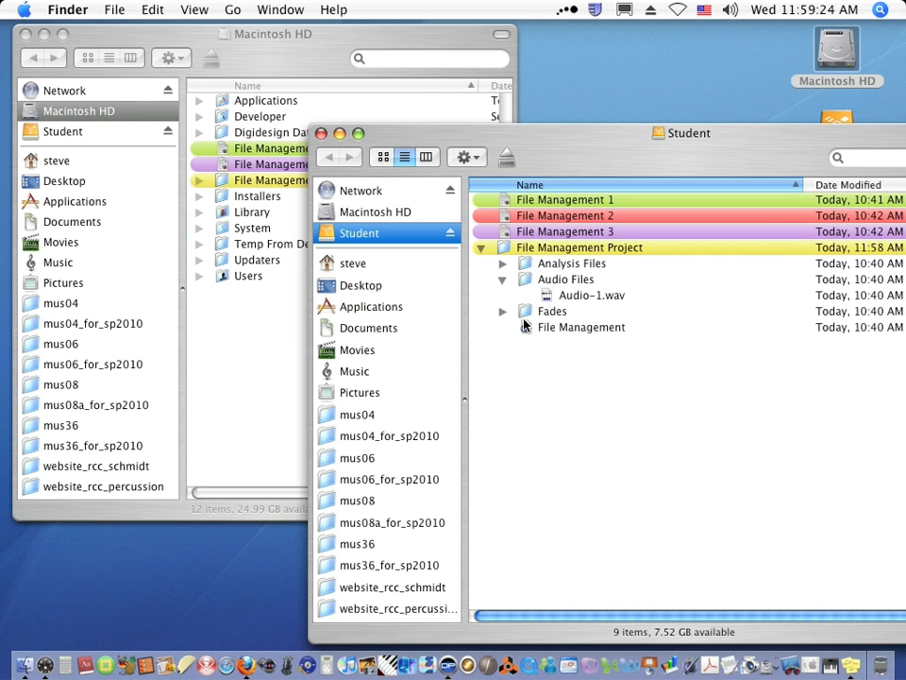
left_click(479, 248)
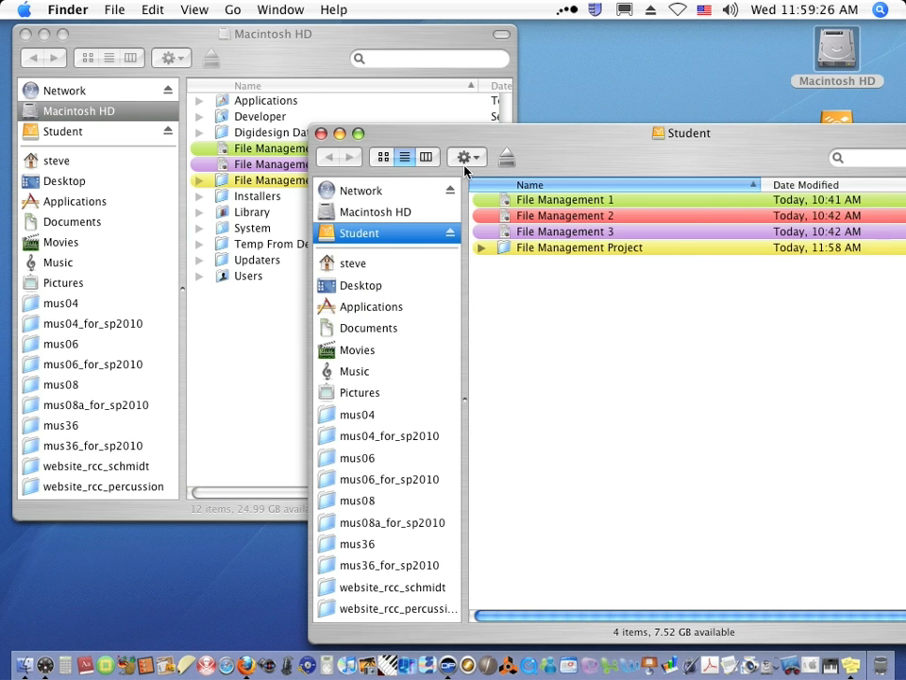
left_click(404, 35)
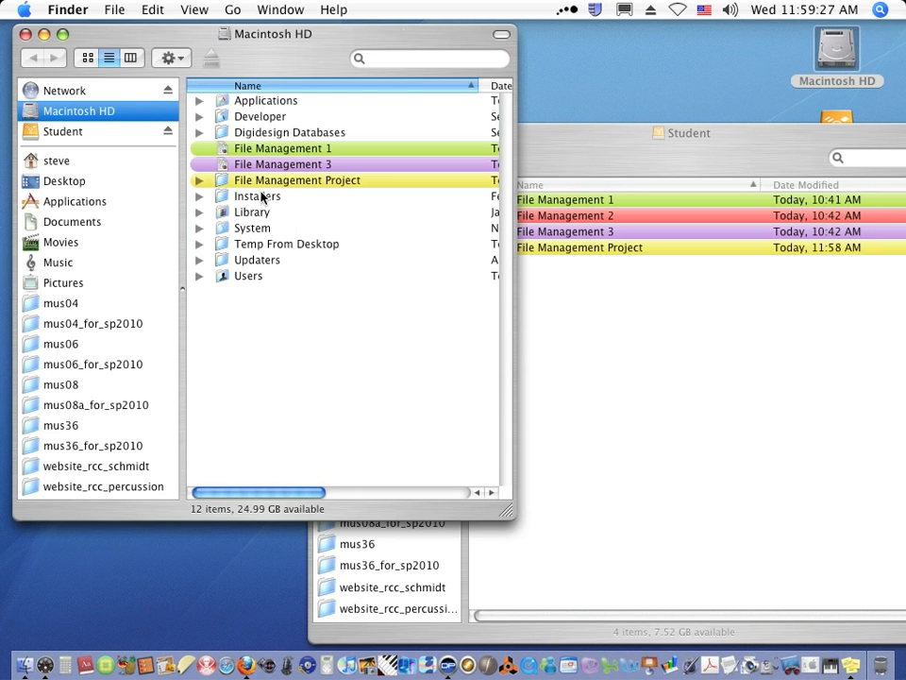
left_click(197, 182)
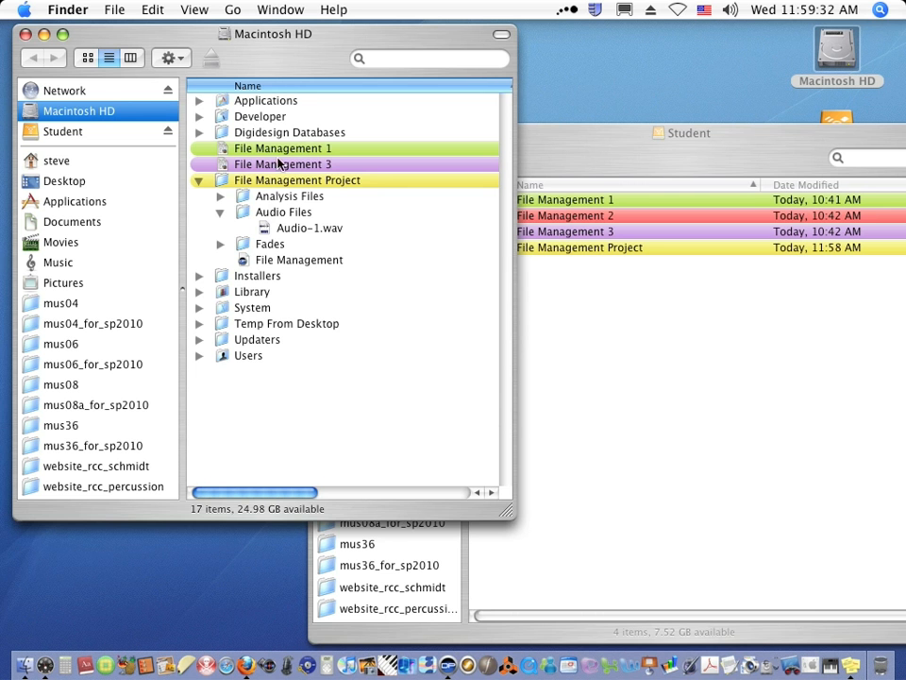
- Move File Management 1 and the File Management Project folder on Macintosh HD to the Trash
left_click(225, 151)
right_click(224, 151)
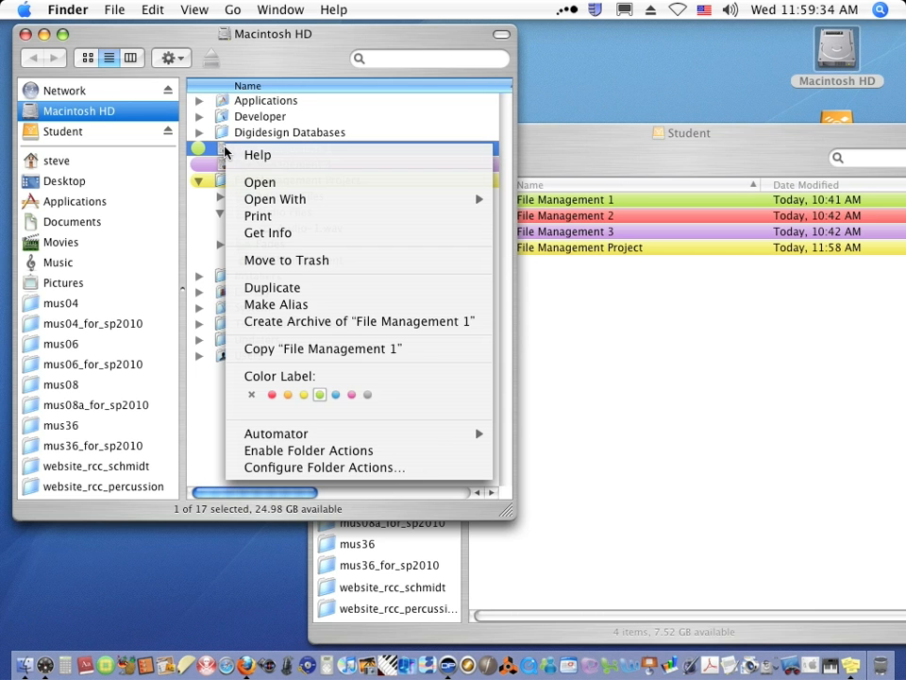
left_click(260, 260)
left_click(224, 164)
right_click(223, 163)
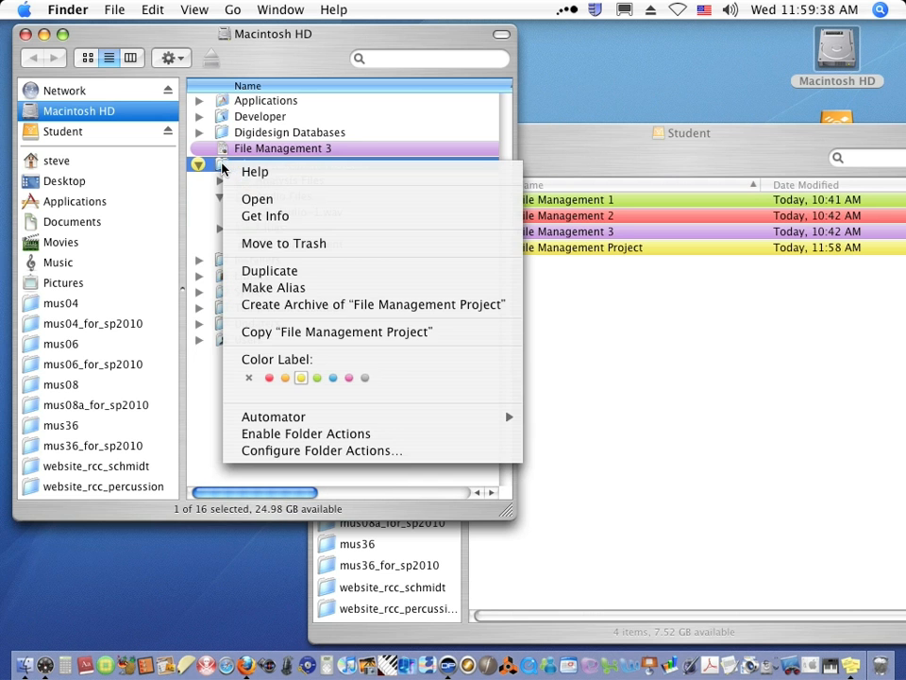
left_click(261, 244)
- Empty the Trash permanently to remove the discarded Macintosh HD copies
left_click(81, 11)
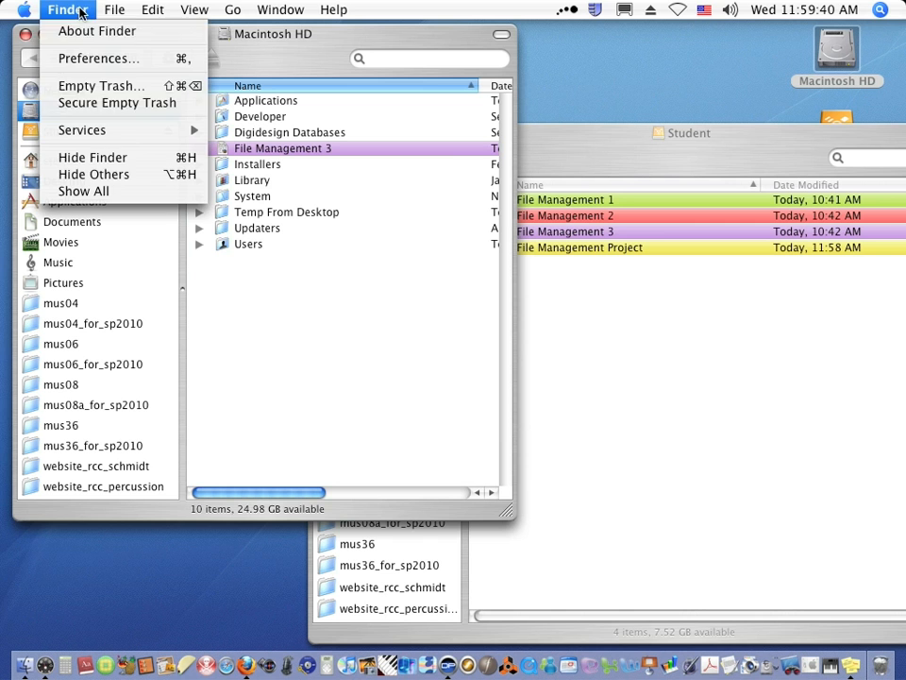
left_click(81, 88)
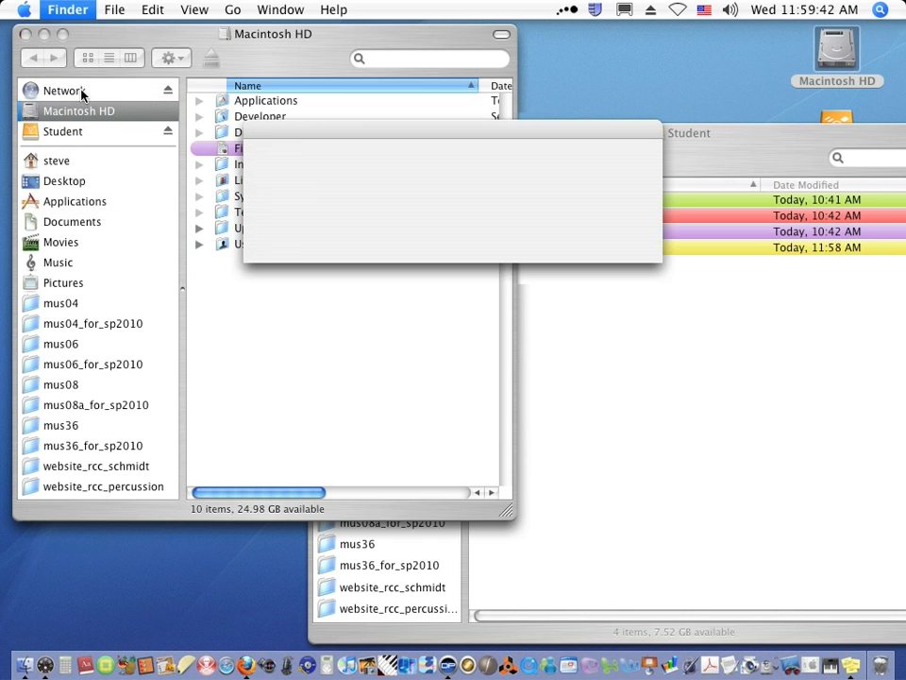
left_click(604, 237)
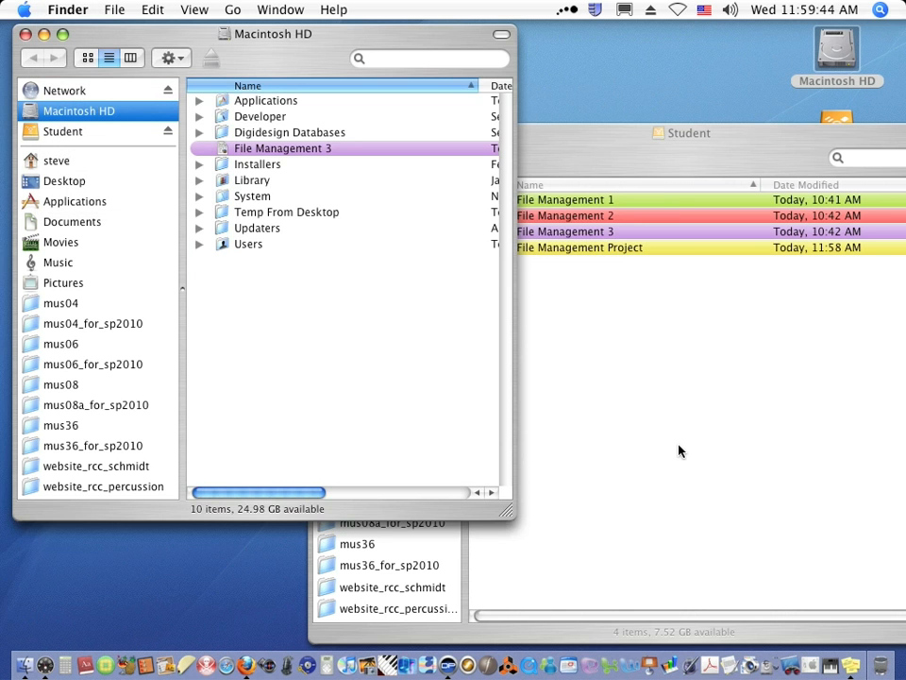
- Try to copy File Management 3 from Student to Macintosh HD, and stop the copy instead of replacing the existing file
left_click(594, 145)
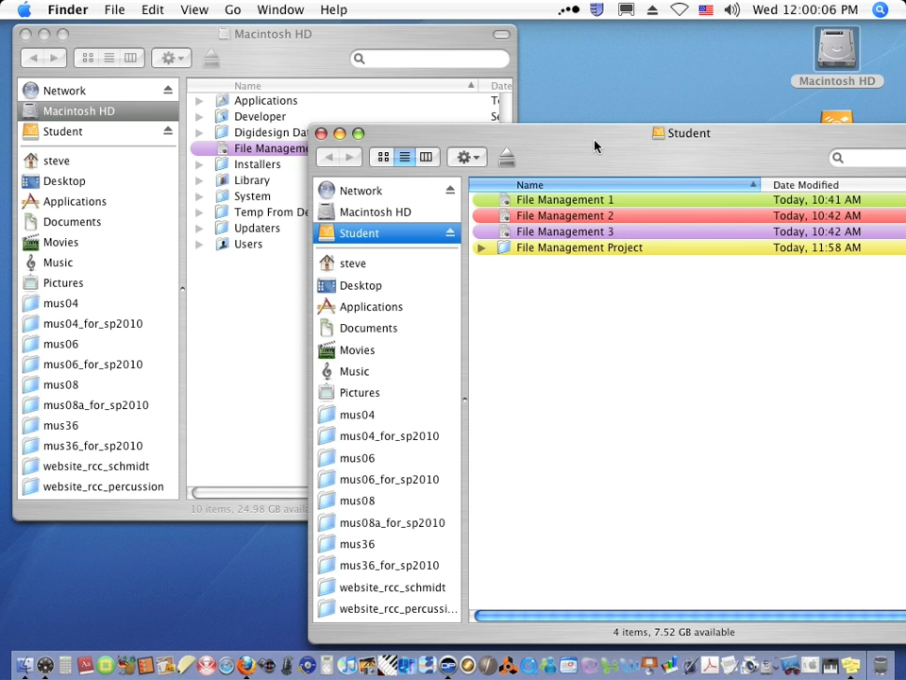
left_click_drag(577, 151, 613, 174)
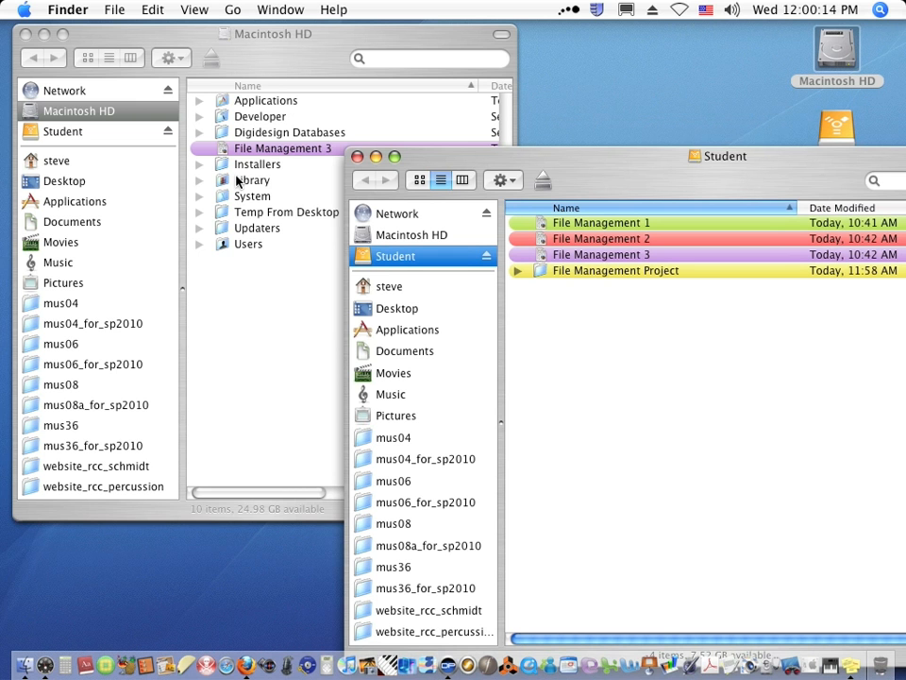
left_click(542, 255)
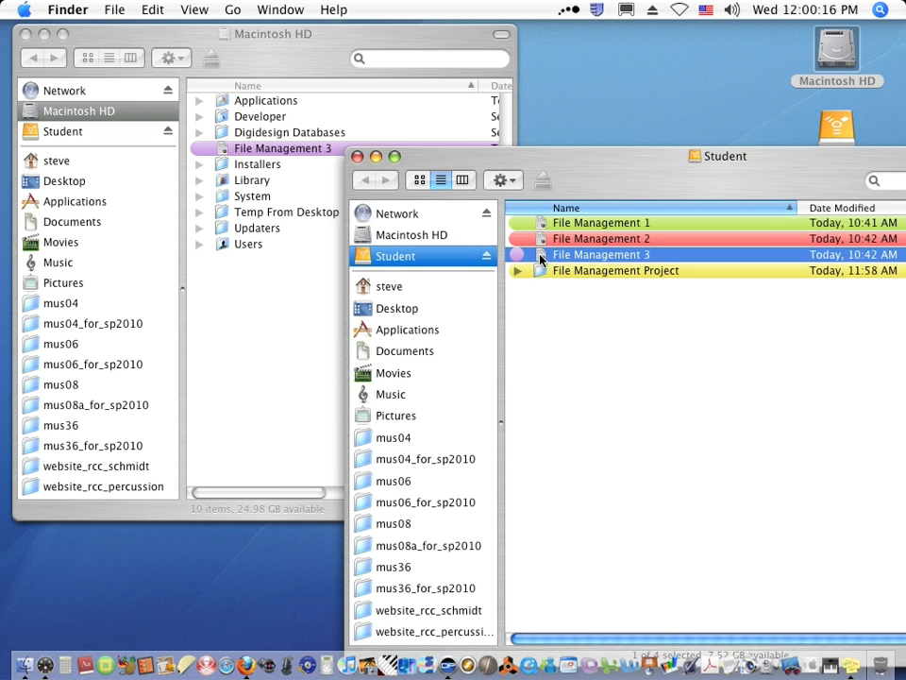
left_click_drag(542, 255, 261, 324)
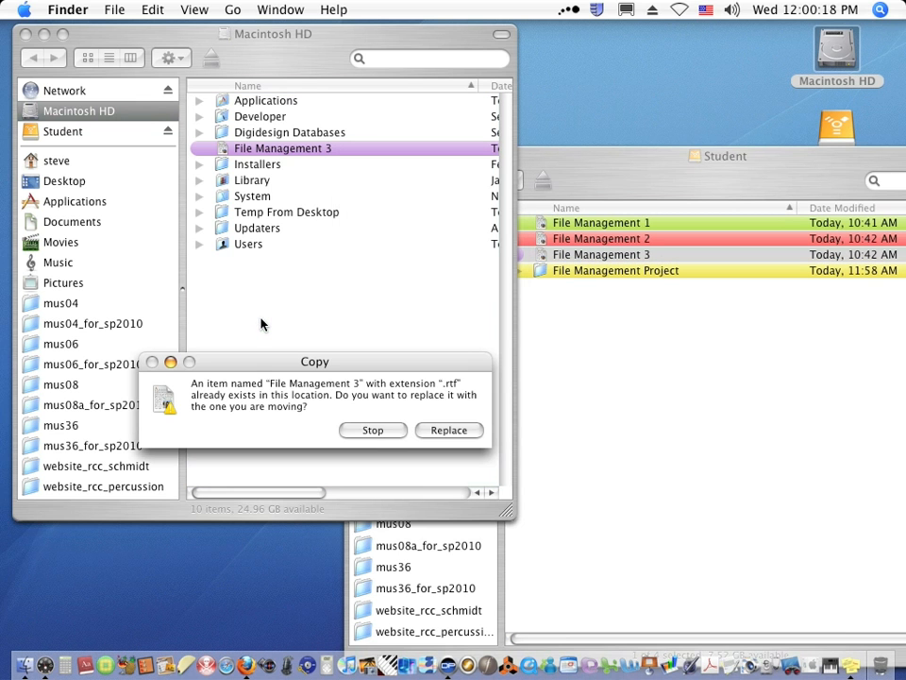
left_click_drag(265, 368, 266, 183)
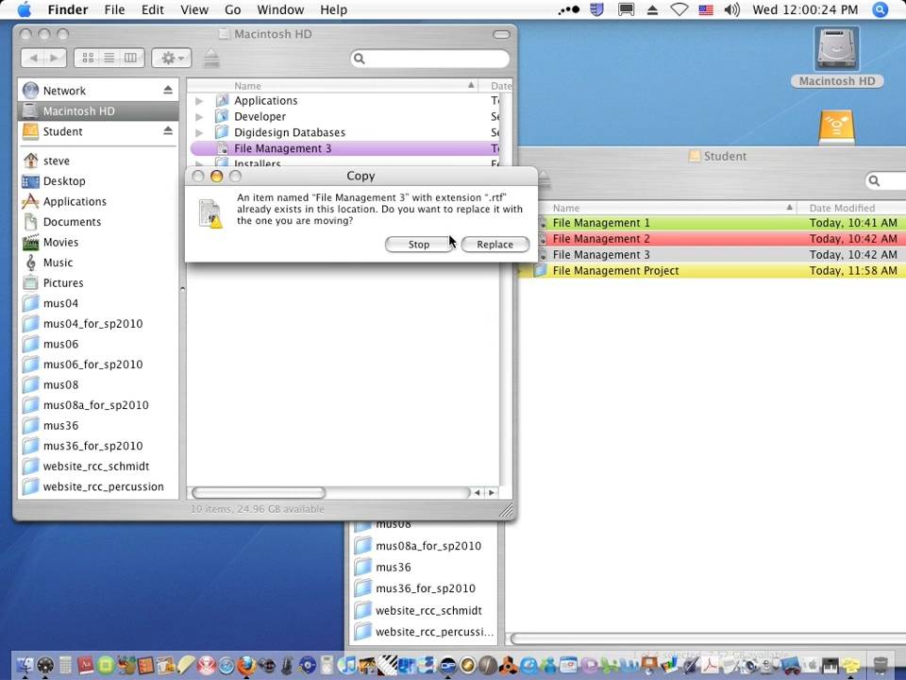
left_click_drag(424, 178, 422, 283)
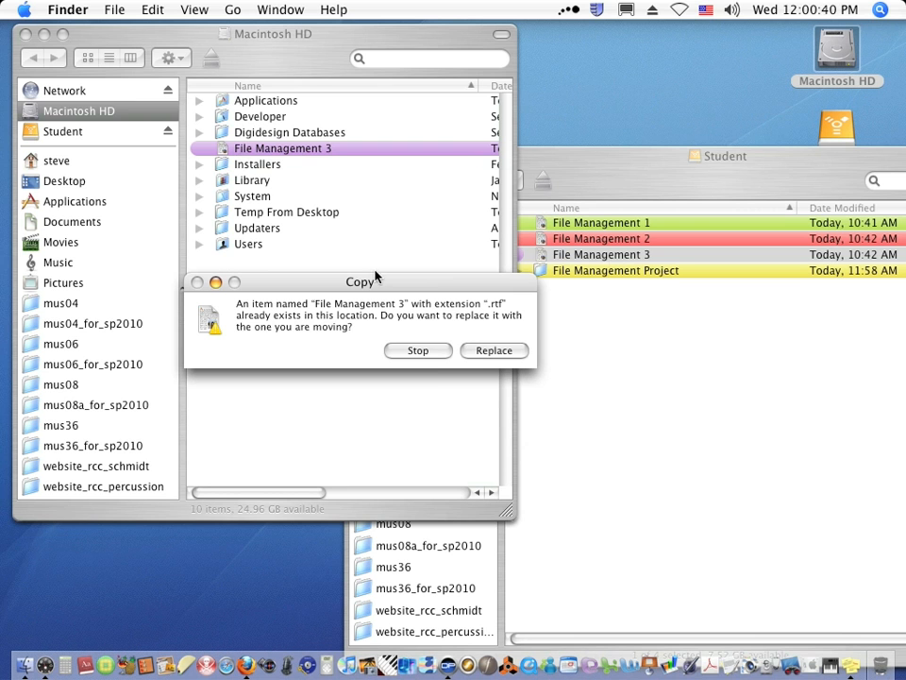
left_click(417, 350)
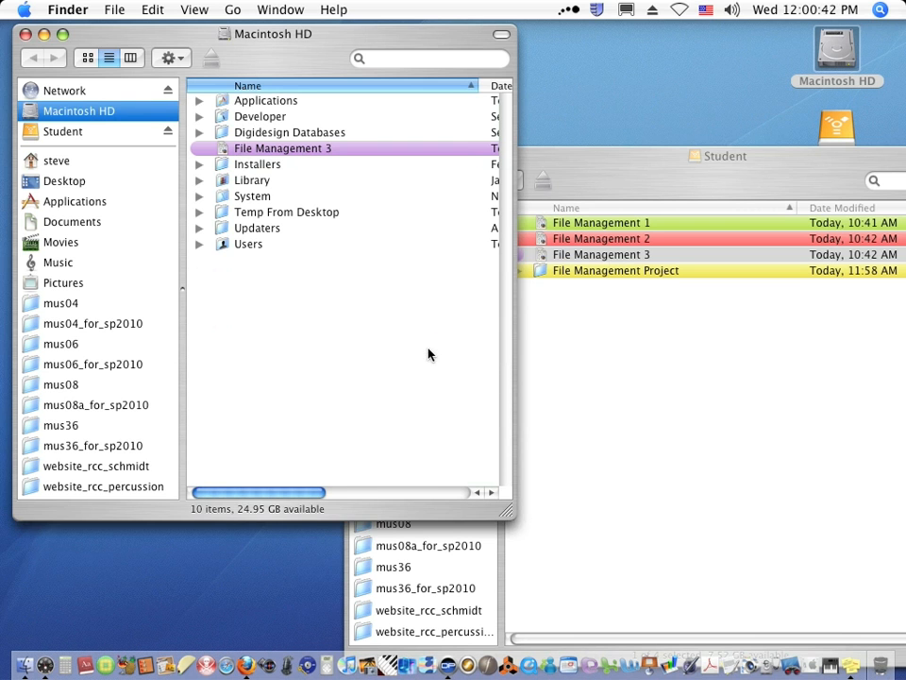
- Rename File Management 3 on the Student drive to File Management 3v2
left_click(618, 180)
left_click_drag(612, 181, 570, 140)
left_click(624, 265)
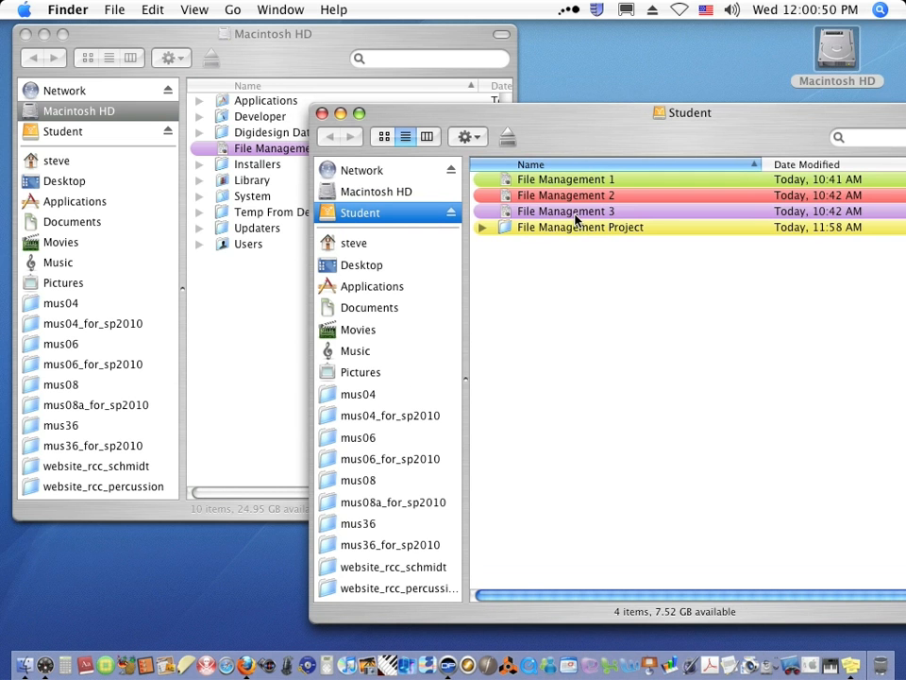
left_click(577, 215)
left_click(609, 215)
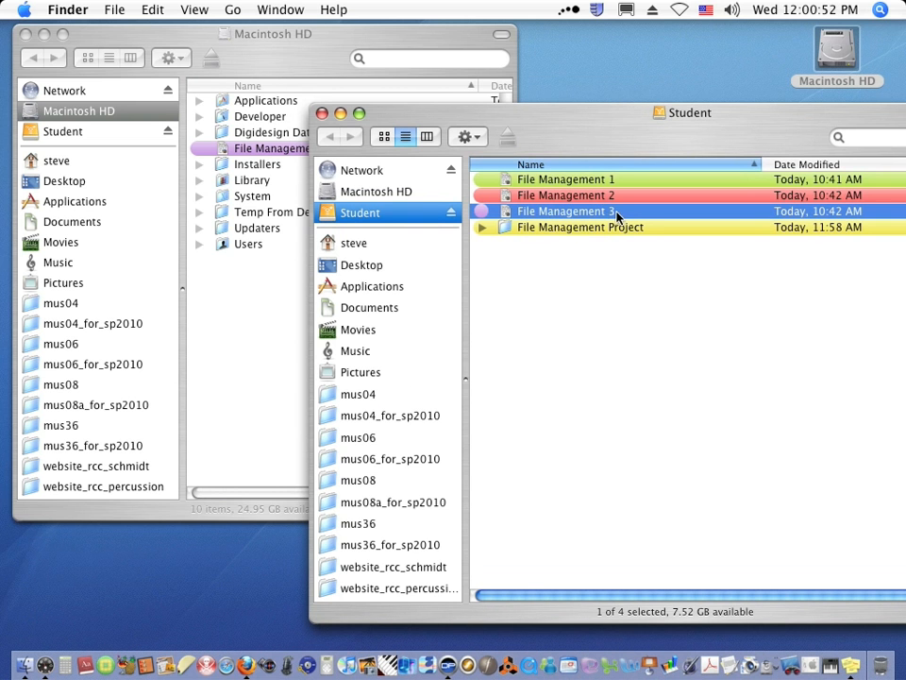
type("v2")
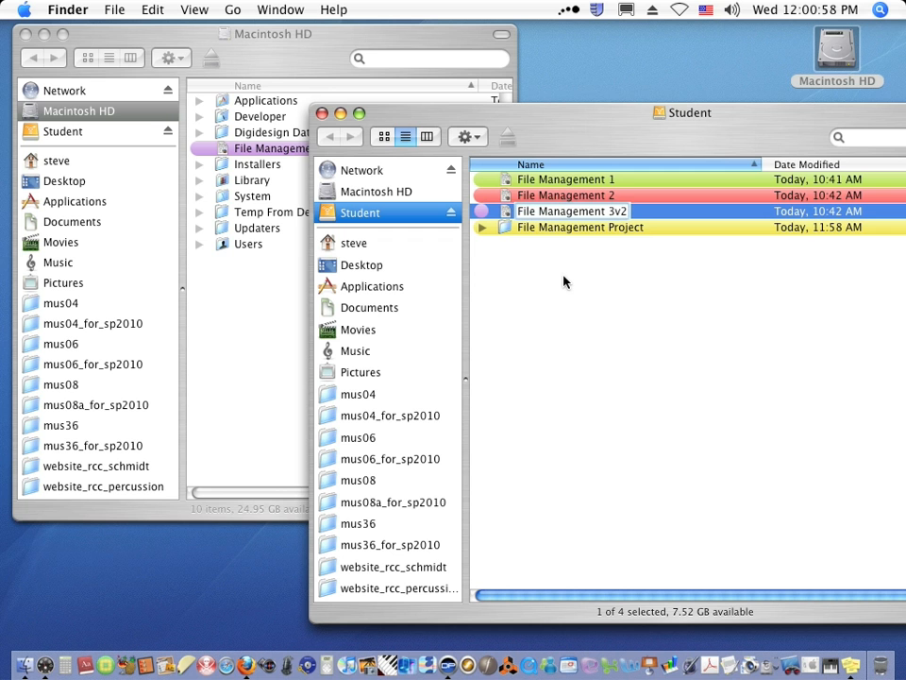
key("Return")
- Copy File Management 3v2 from Student to Macintosh HD, and compare the file lists of both drives
left_click_drag(593, 121, 604, 120)
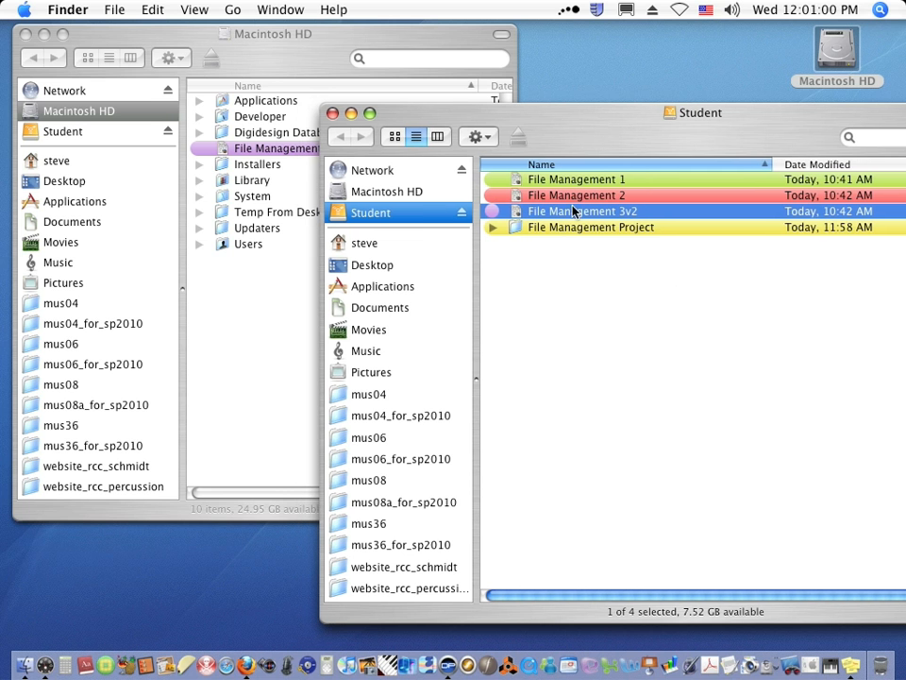
left_click_drag(514, 211, 257, 311)
left_click(384, 41)
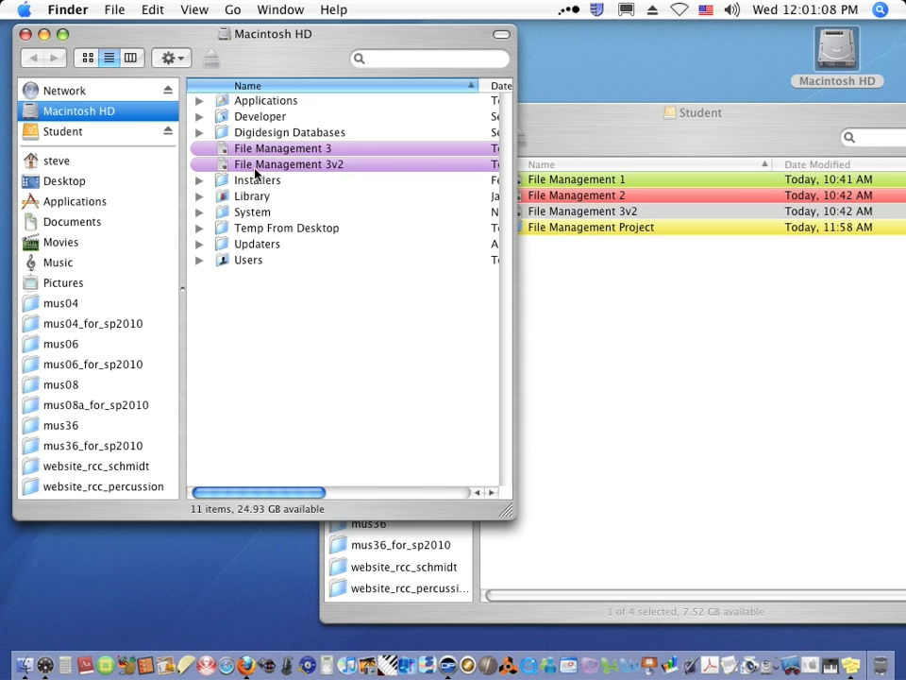
left_click(541, 211)
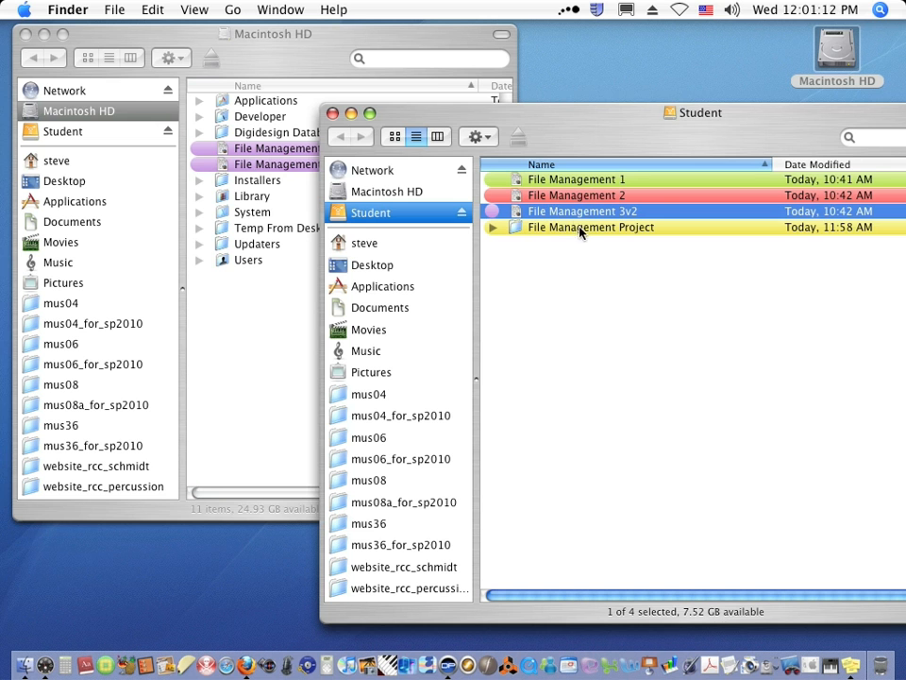
left_click(344, 39)
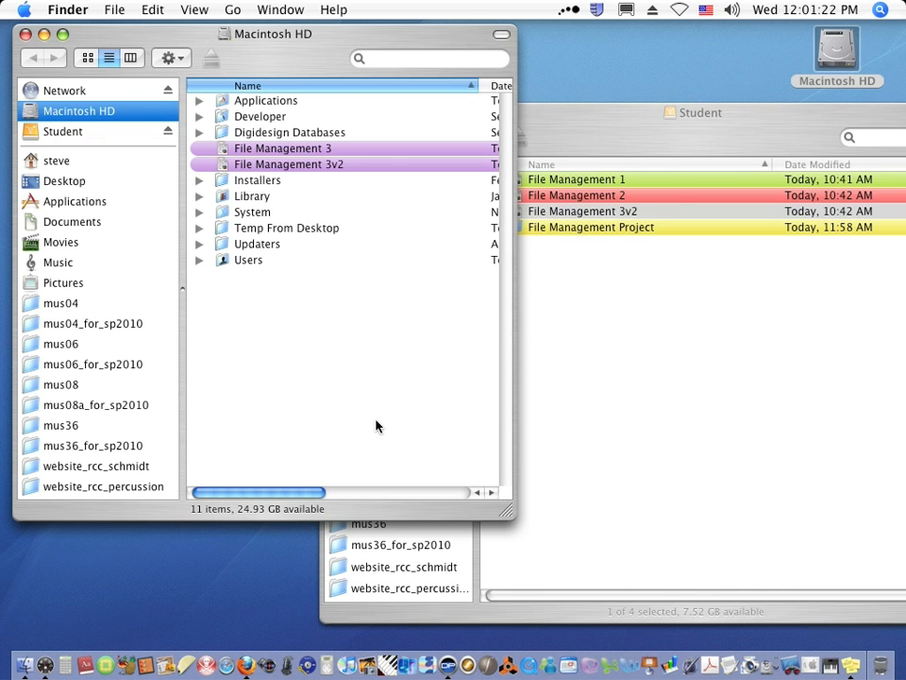
left_click(664, 416)
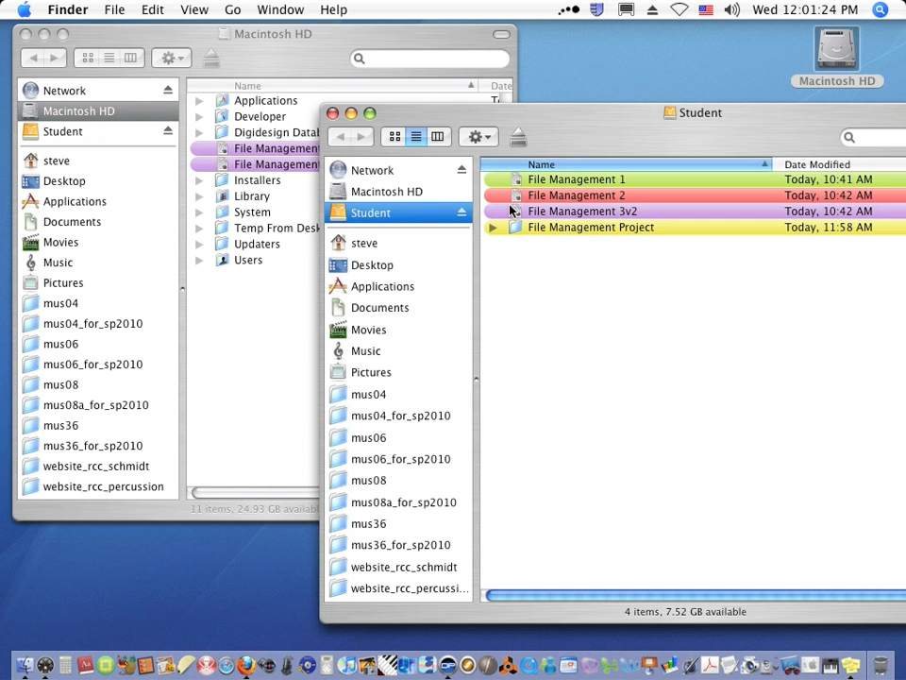
- Move File Management 3v2 on Macintosh HD to the Trash and empty the Trash permanently
left_click(230, 166)
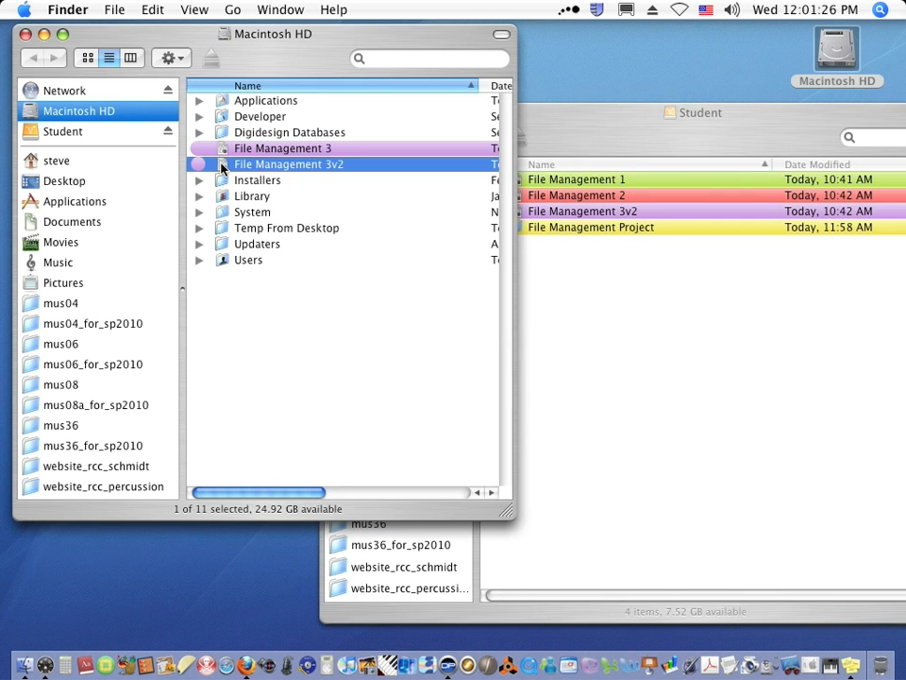
right_click(224, 167)
left_click(235, 273)
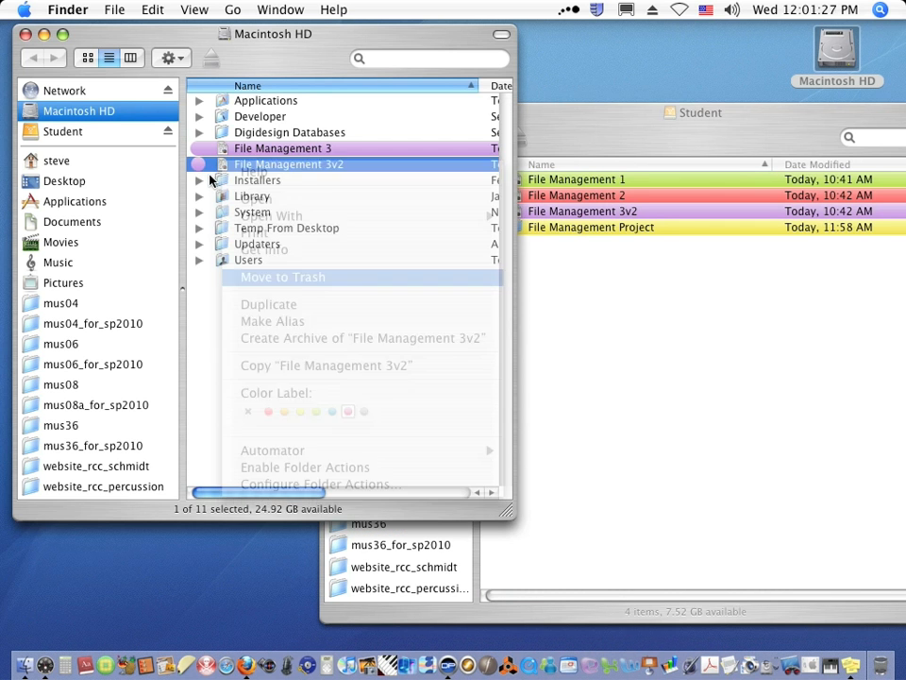
left_click(66, 10)
left_click(66, 85)
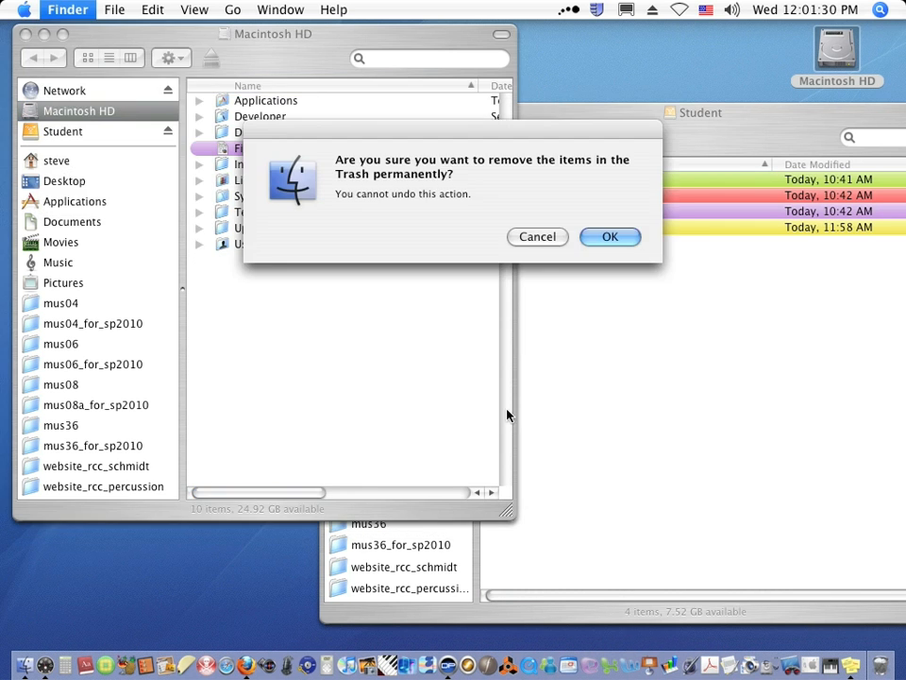
left_click(610, 237)
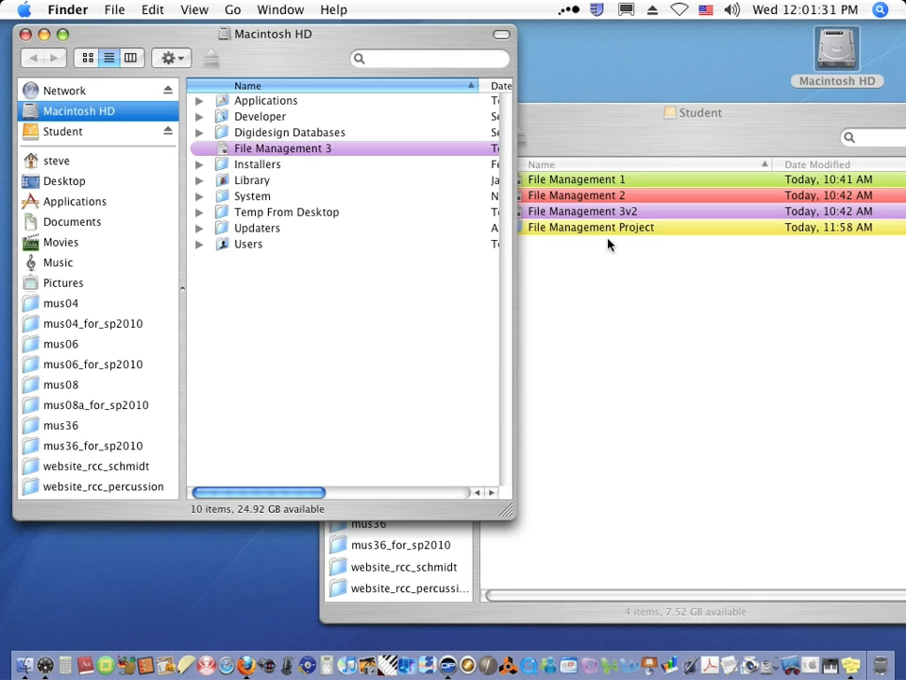
- Inspect the contents of the File Management Project folder on Student, and close the Student and Macintosh HD windows
left_click(613, 129)
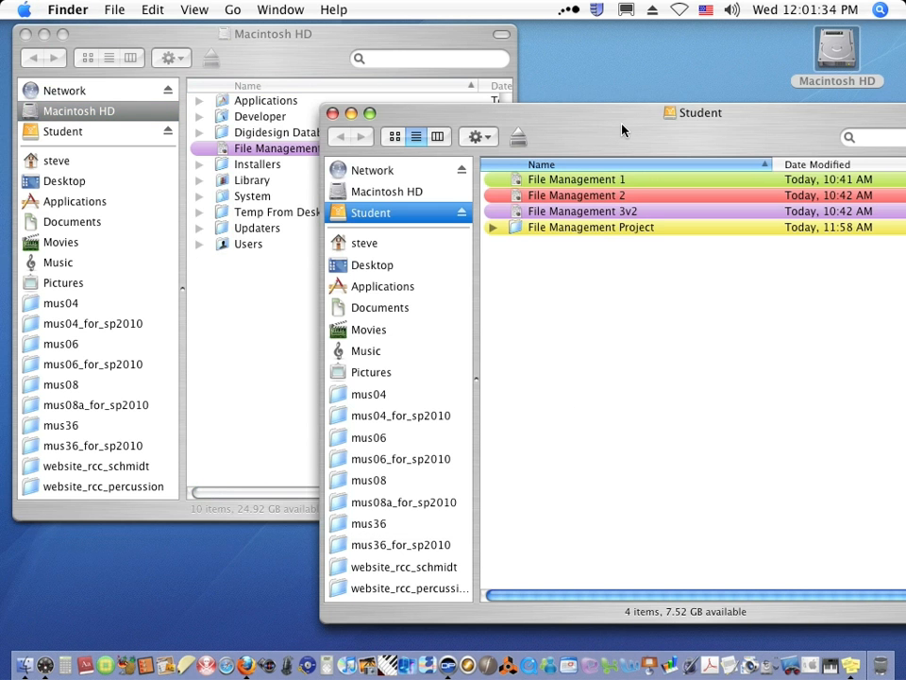
left_click_drag(589, 126, 370, 102)
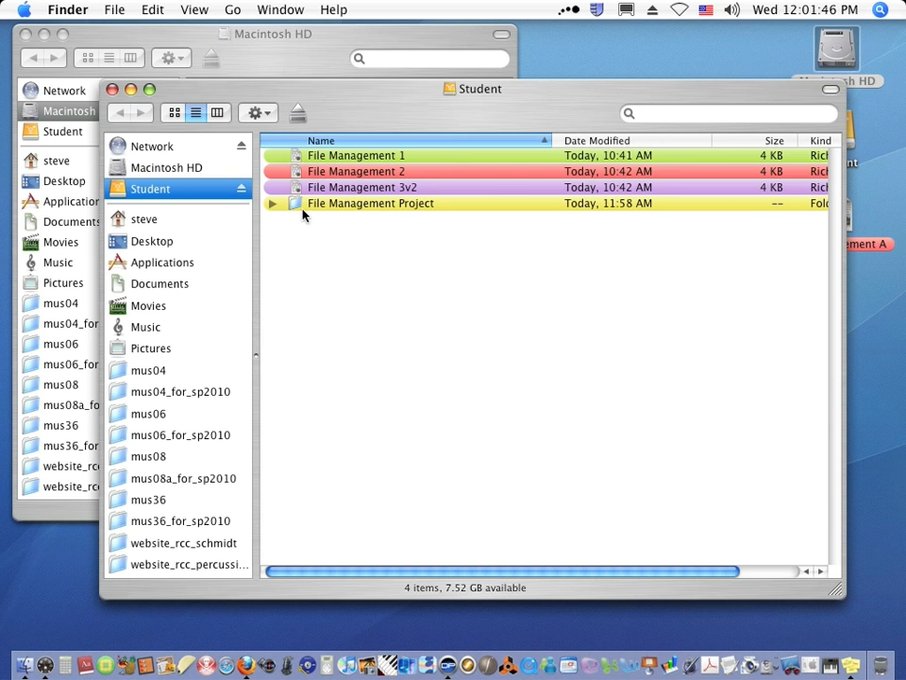
left_click(272, 203)
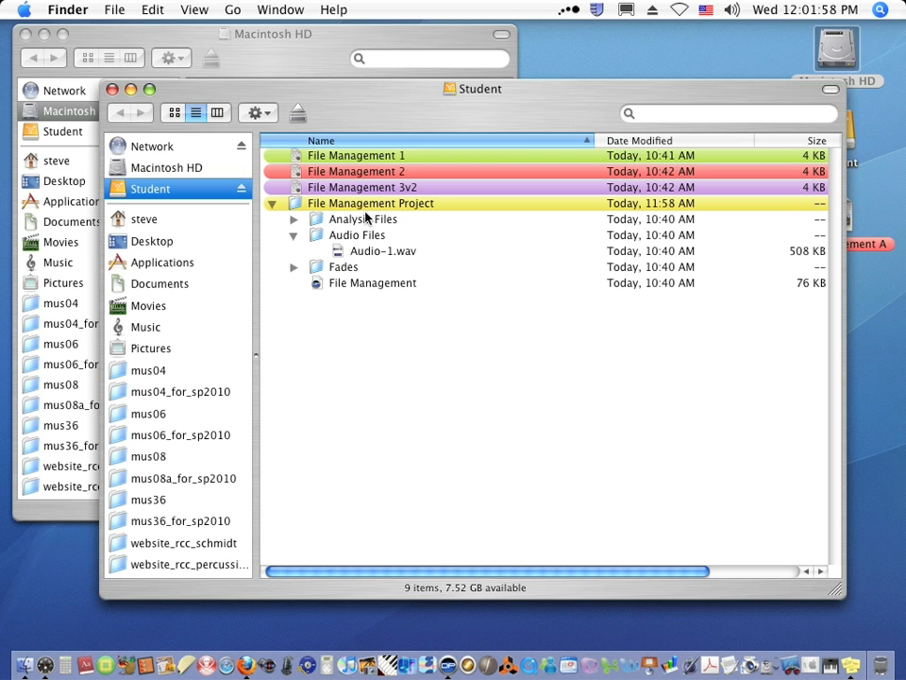
left_click(272, 204)
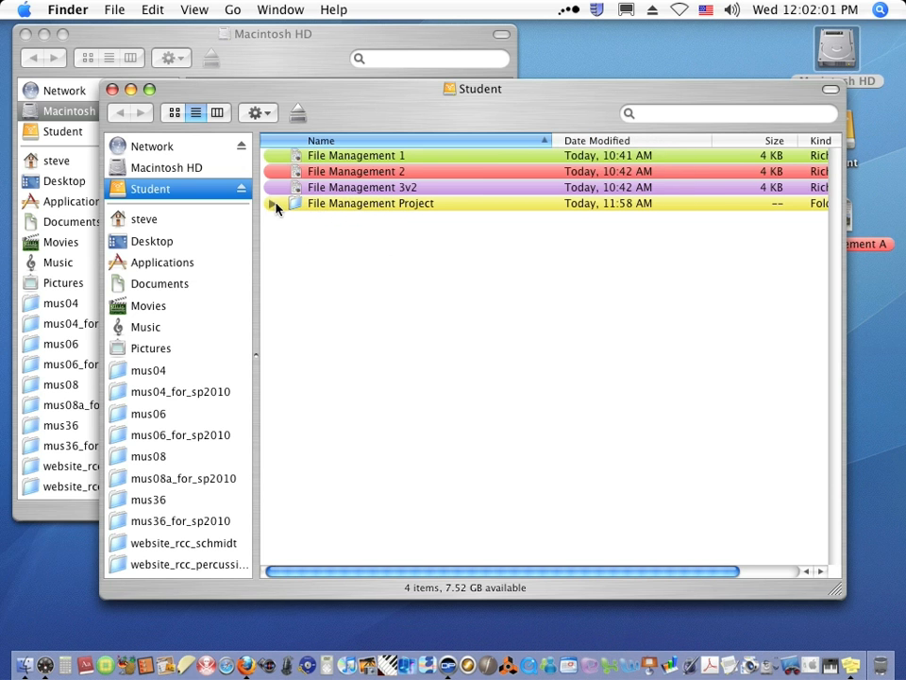
left_click(110, 89)
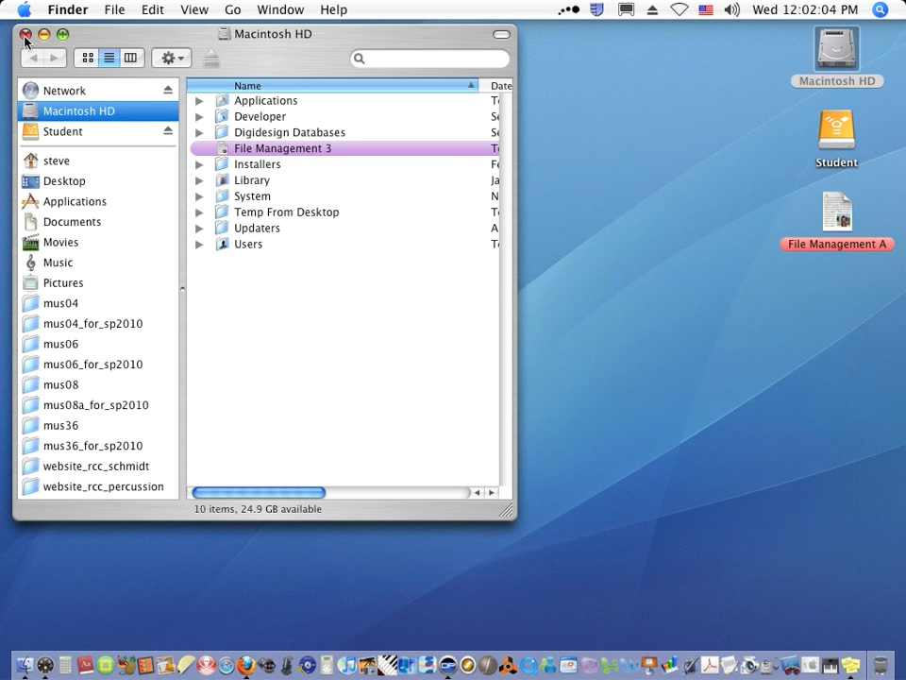
left_click(24, 35)
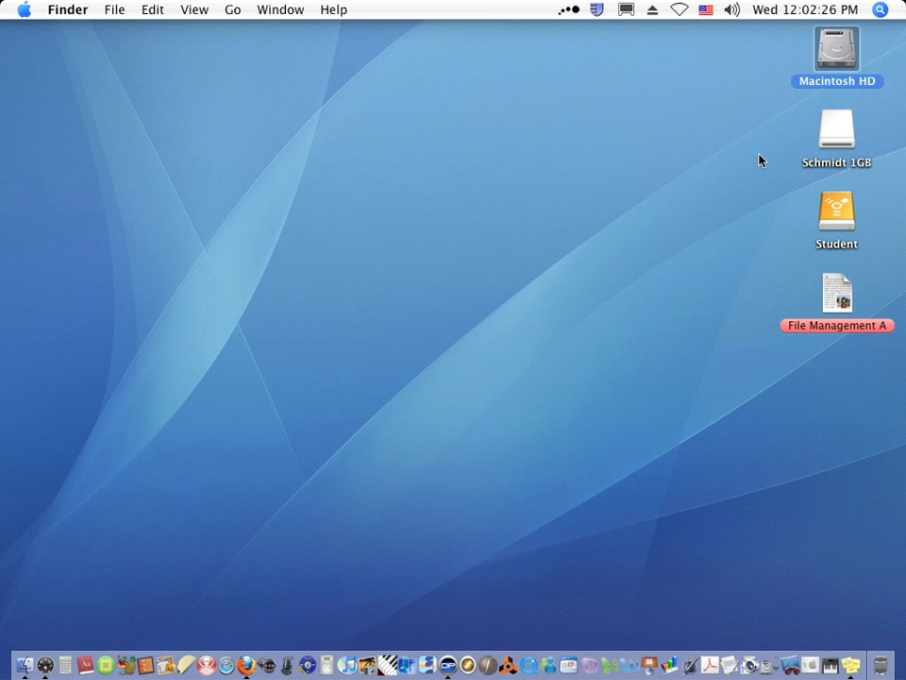
- Copy the Steve Song Project folder from the 1GB removable drive to Student, and expand the copied folder
left_click(836, 135)
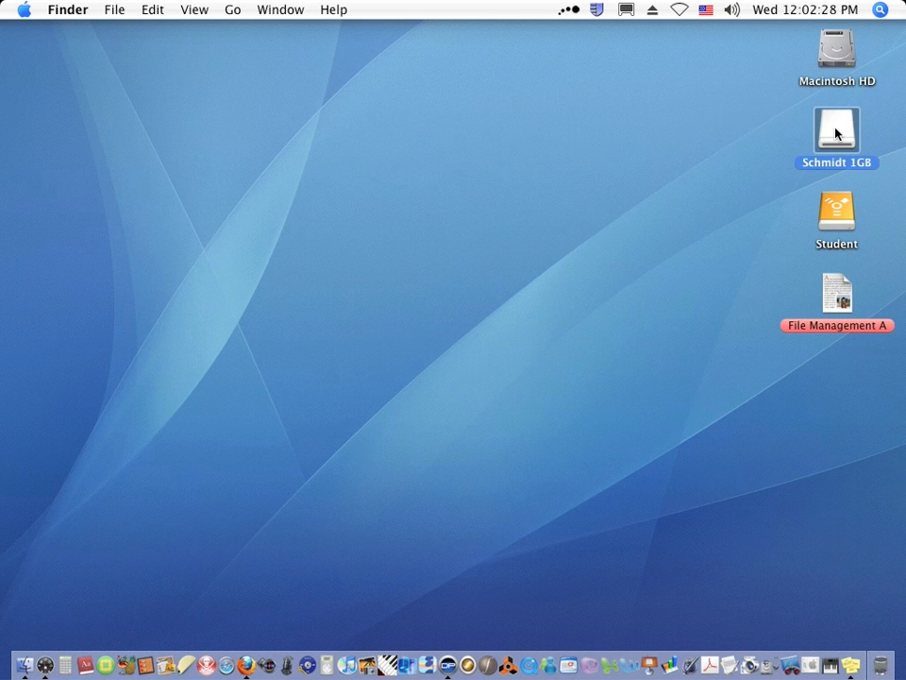
double_click(836, 135)
left_click_drag(496, 58, 470, 66)
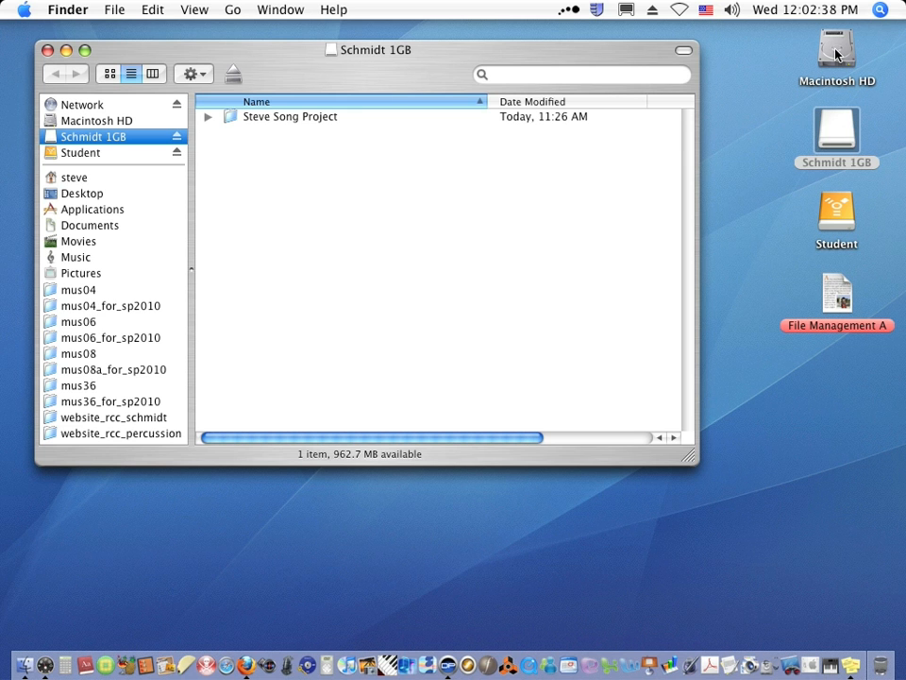
double_click(834, 217)
left_click_drag(376, 130, 431, 192)
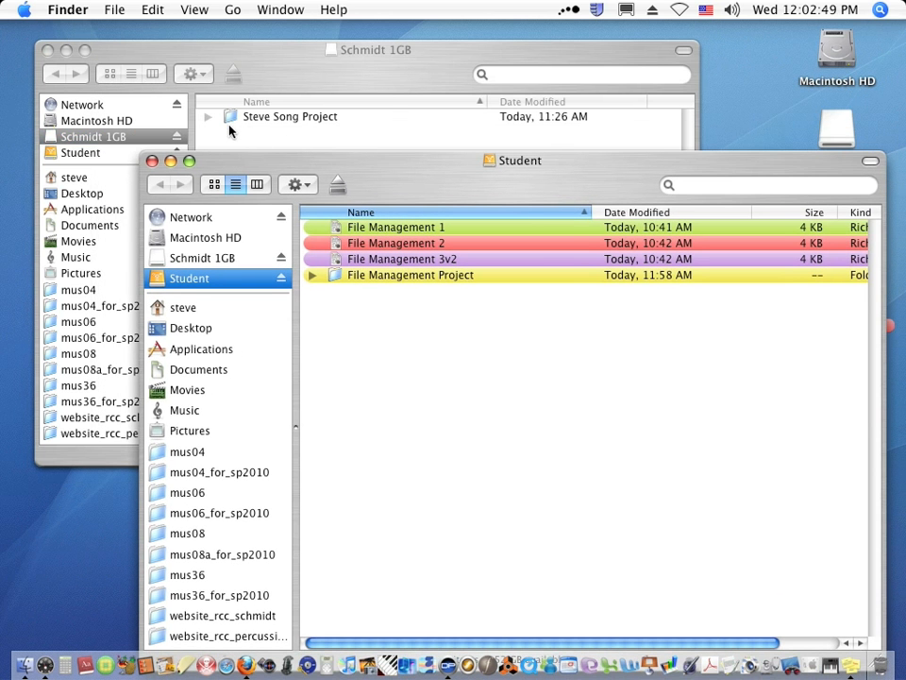
left_click_drag(227, 121, 370, 330)
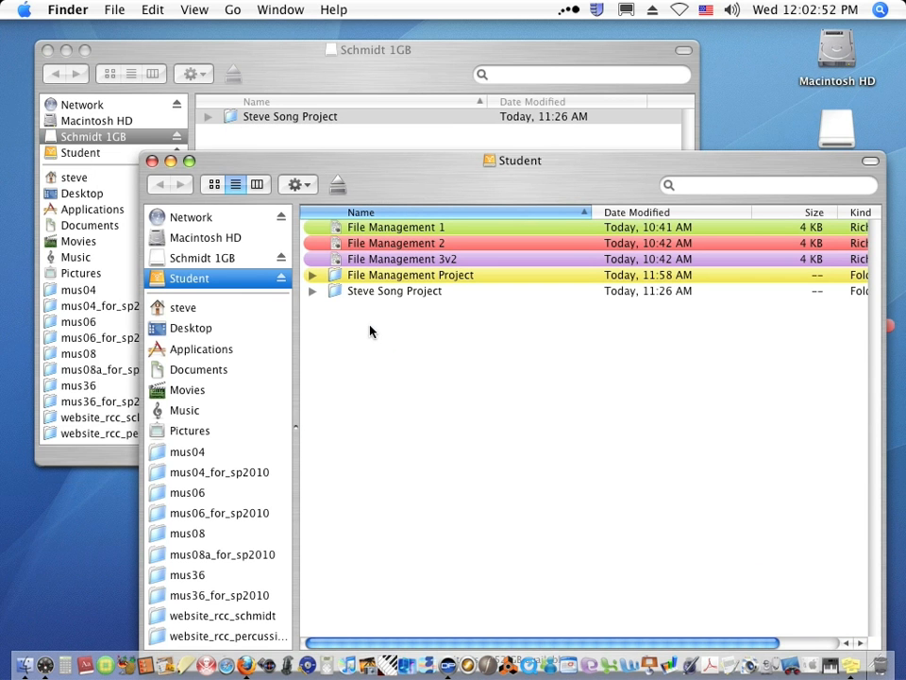
left_click(312, 290)
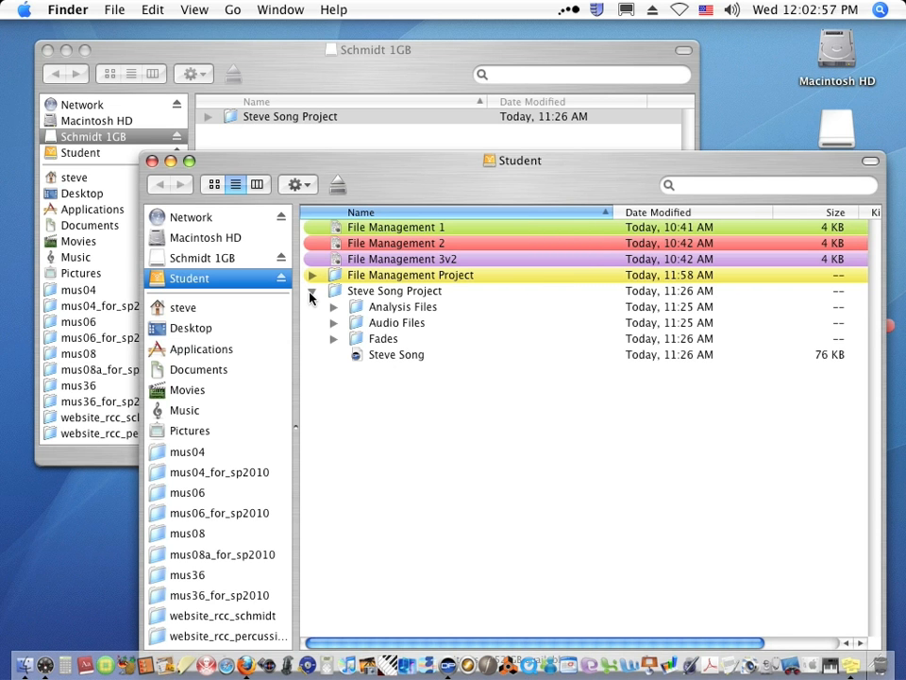
- Eject the 1GB removable drive and reposition the Student window near the menu bar
left_click(387, 61)
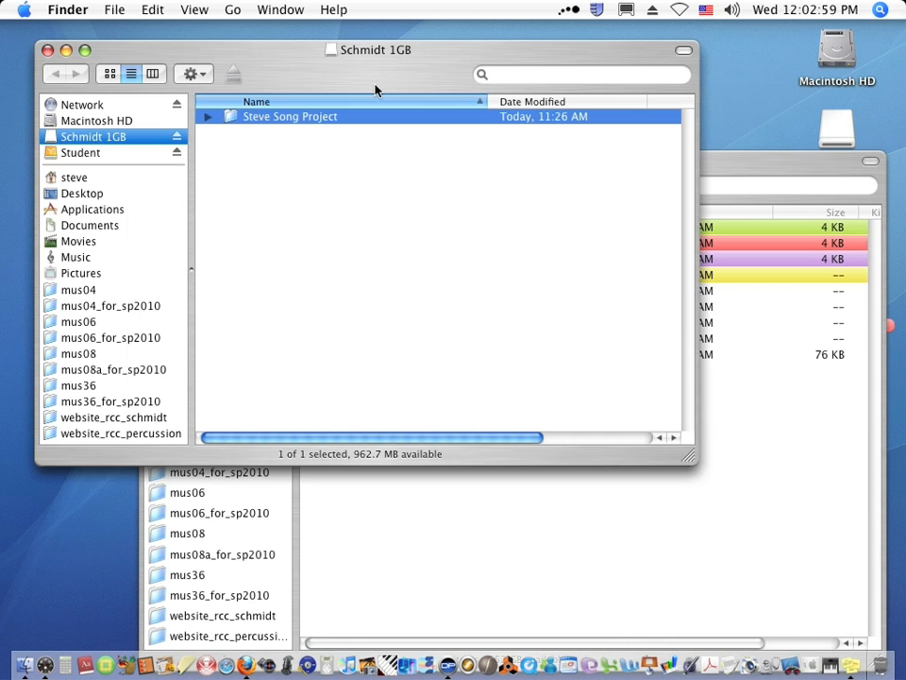
left_click(175, 138)
left_click_drag(692, 166, 588, 57)
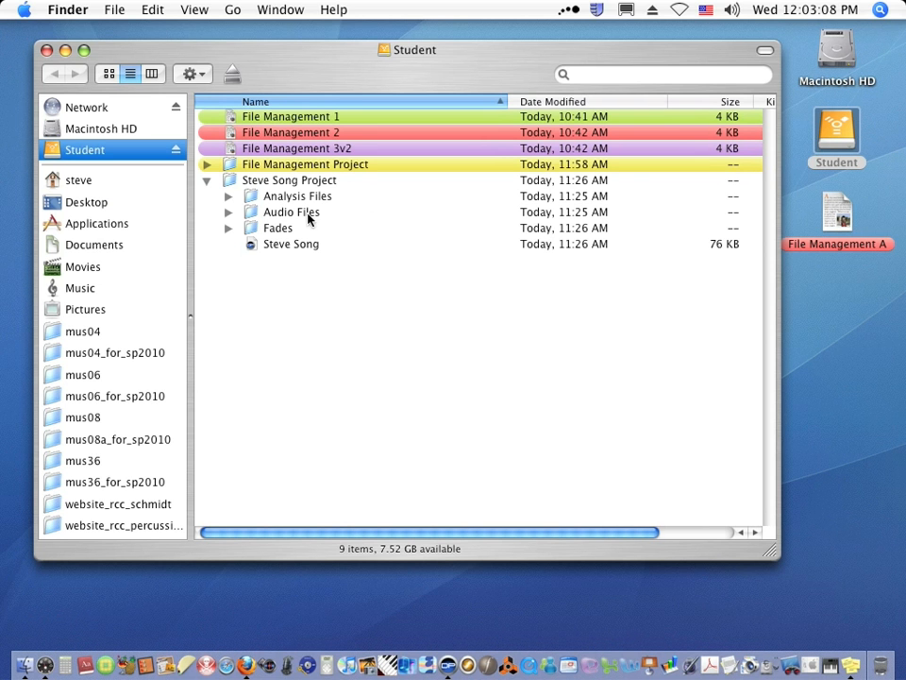
- Open the Steve Song project file from Student in Digital Performer and record a short audio passage beginning in measure 4
left_click(253, 245)
double_click(253, 245)
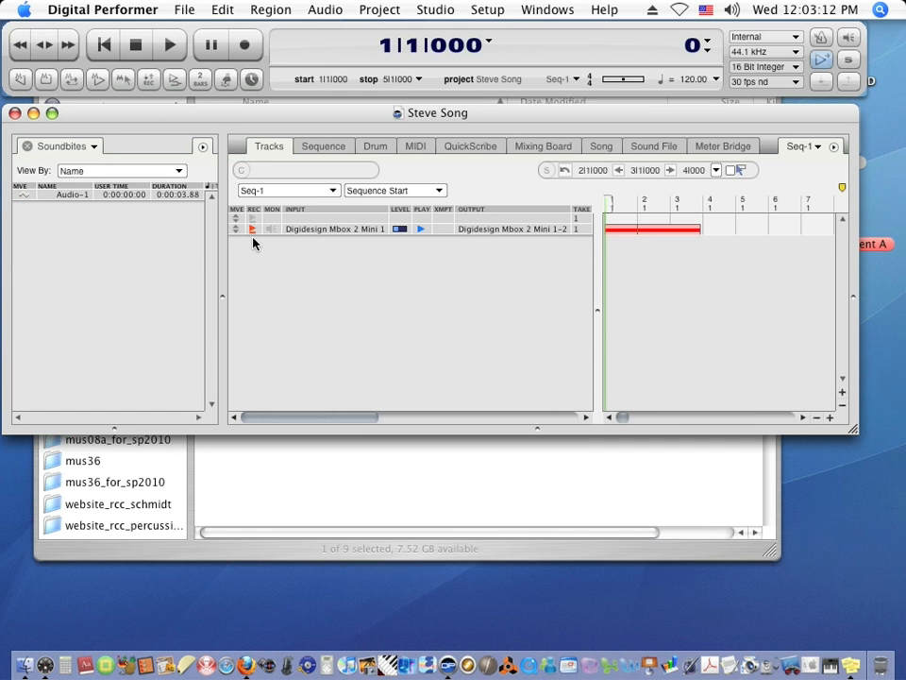
key("space")
left_click_drag(710, 204, 709, 204)
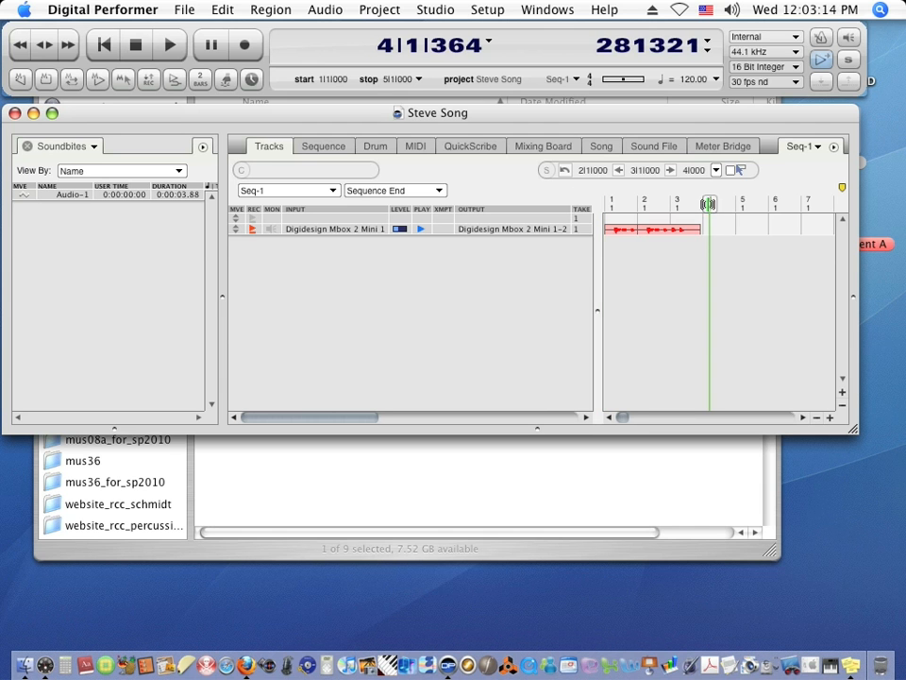
left_click(254, 50)
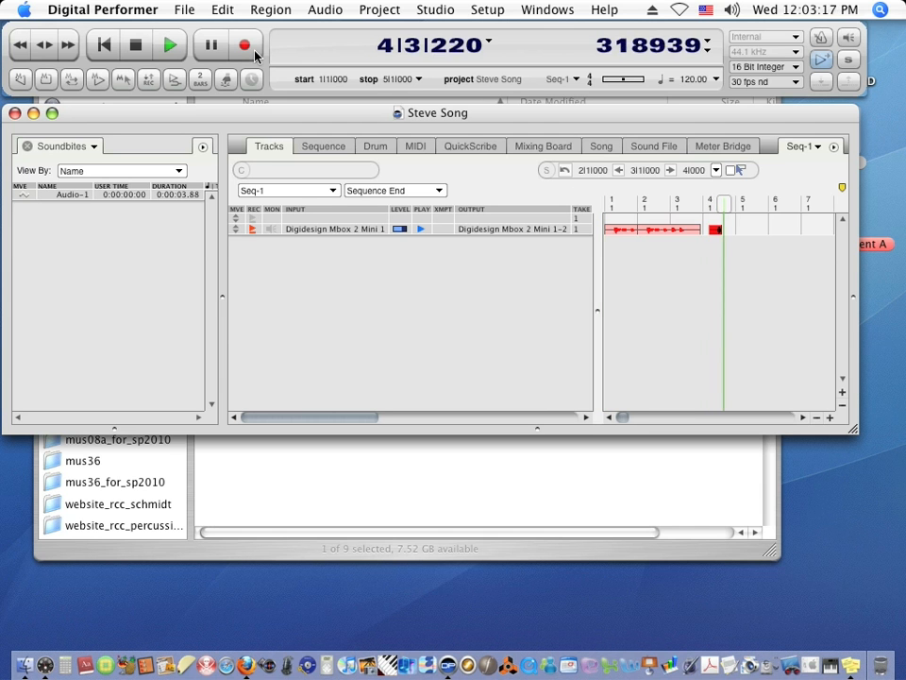
left_click(136, 47)
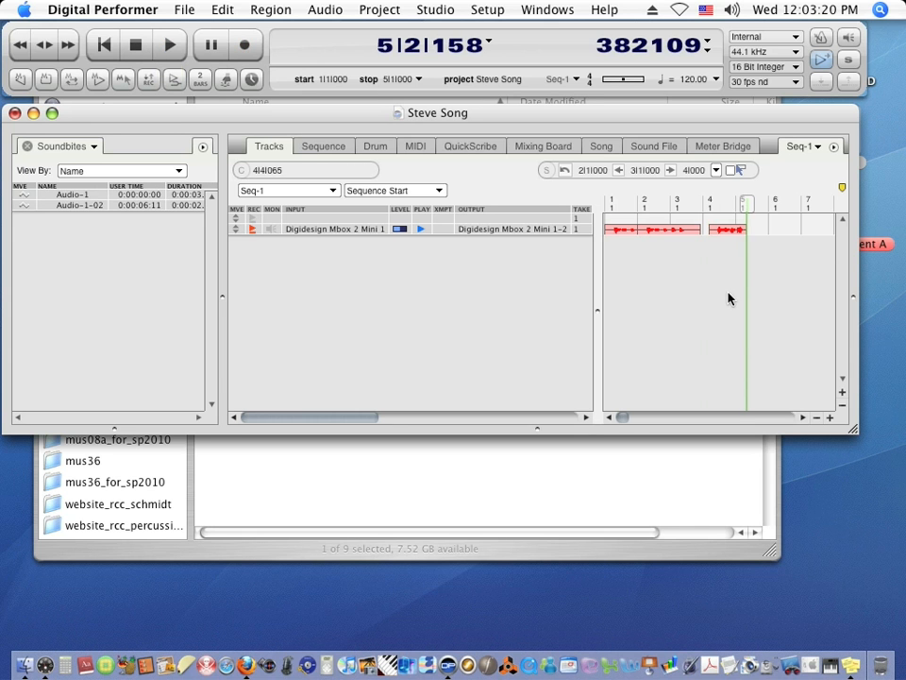
- Save the Steve Song project and quit Digital Performer
left_click(185, 10)
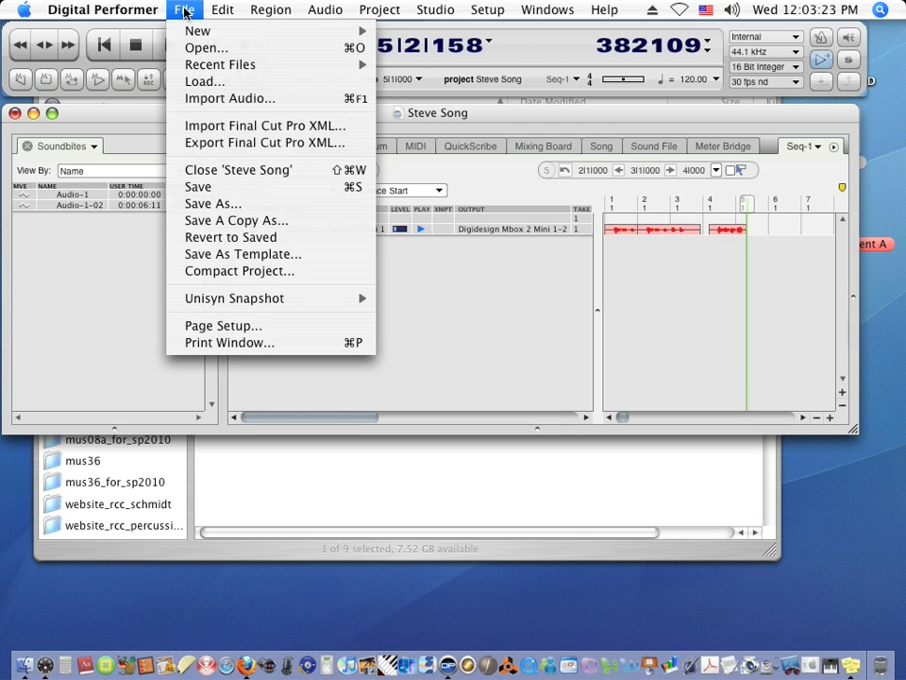
left_click(196, 187)
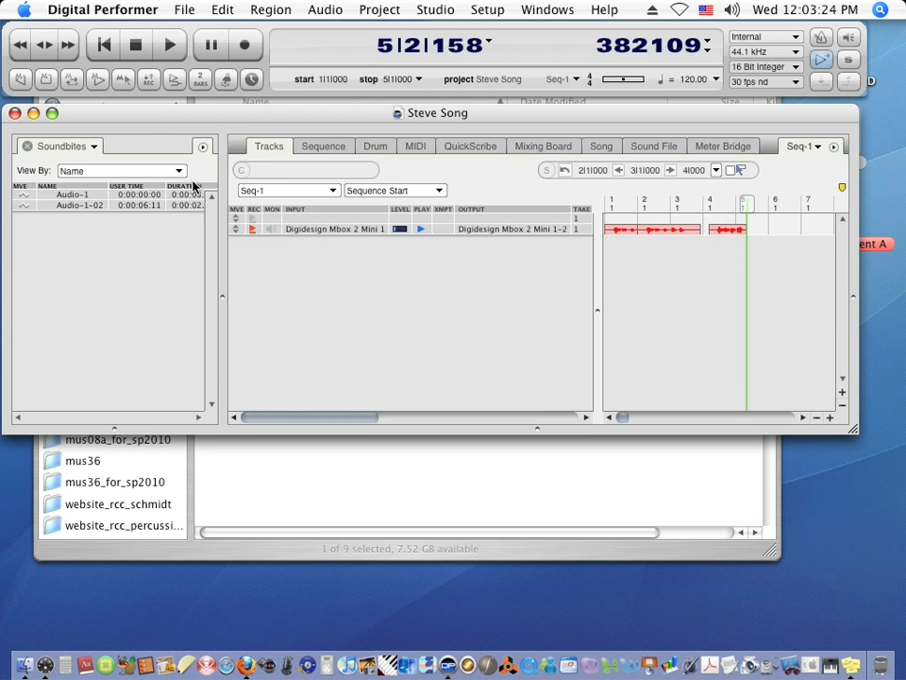
left_click(181, 11)
mouse_move(118, 8)
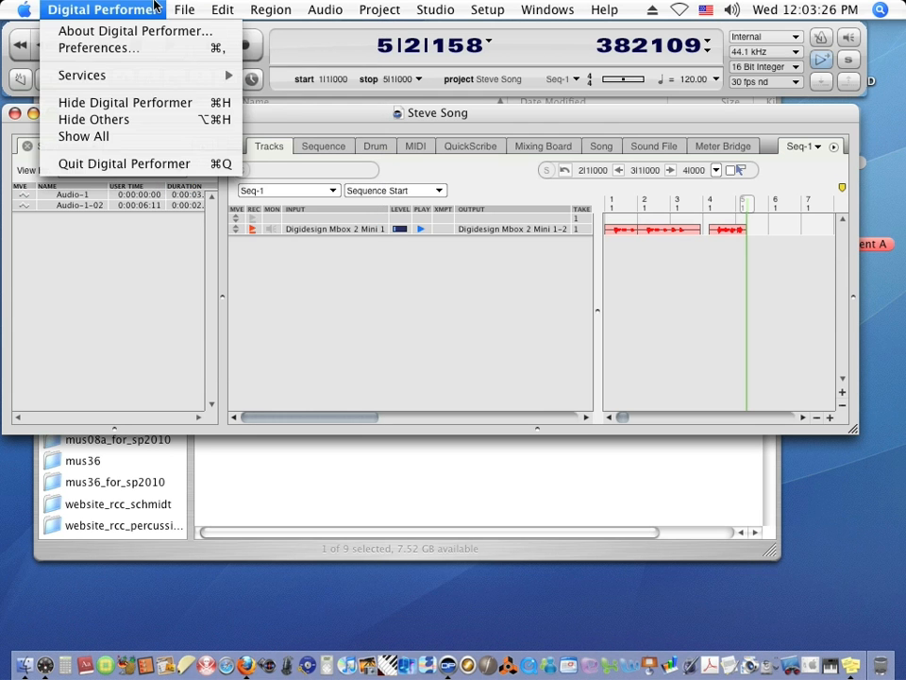
left_click(154, 166)
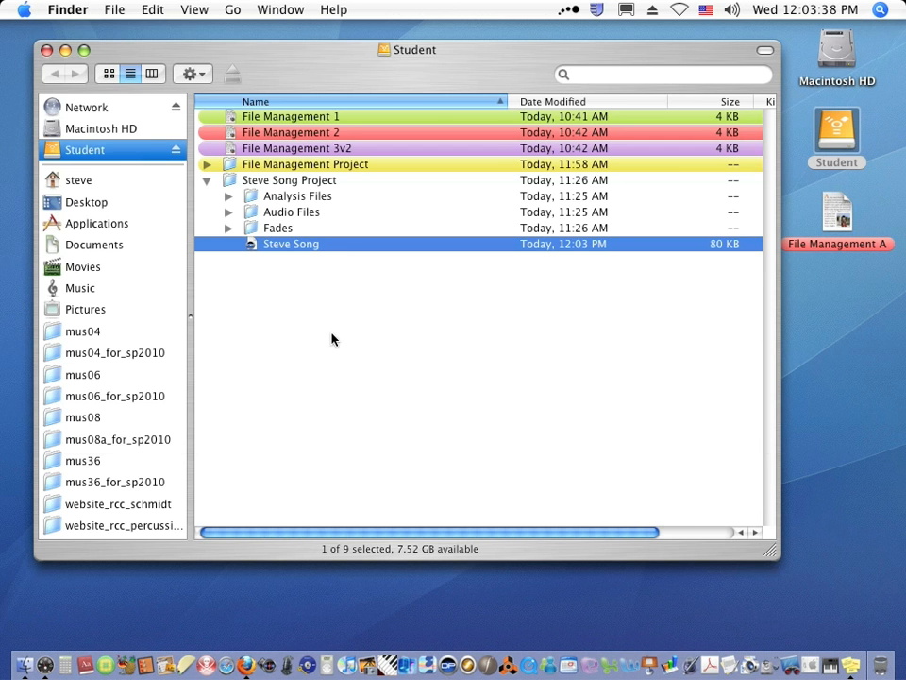
- Compare the modification dates of the Steve Song Project folder and its Steve Song file on Student, and collapse the folder
left_click(228, 183)
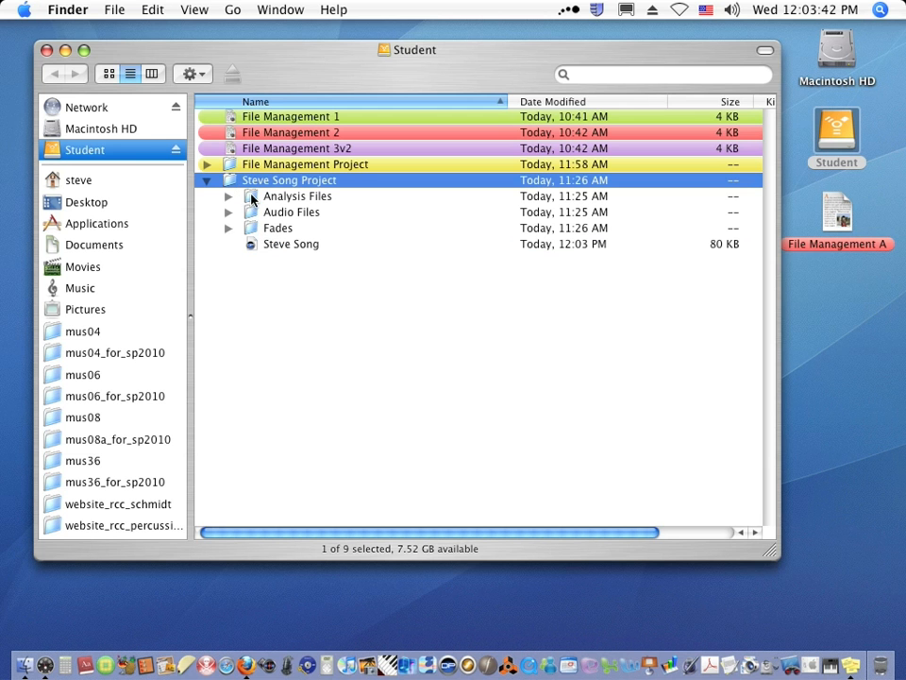
left_click(251, 244)
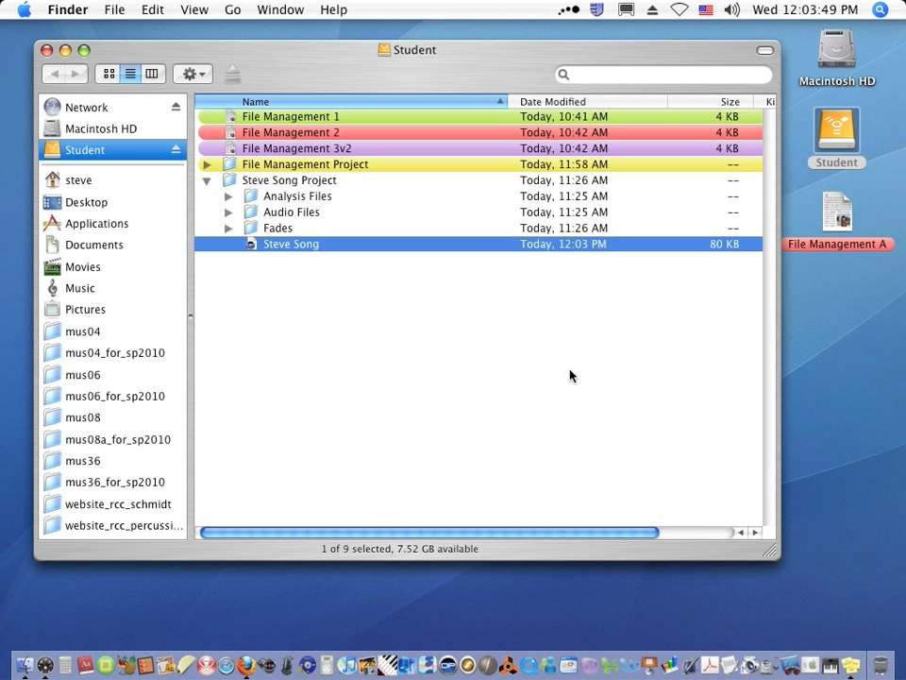
left_click(207, 180)
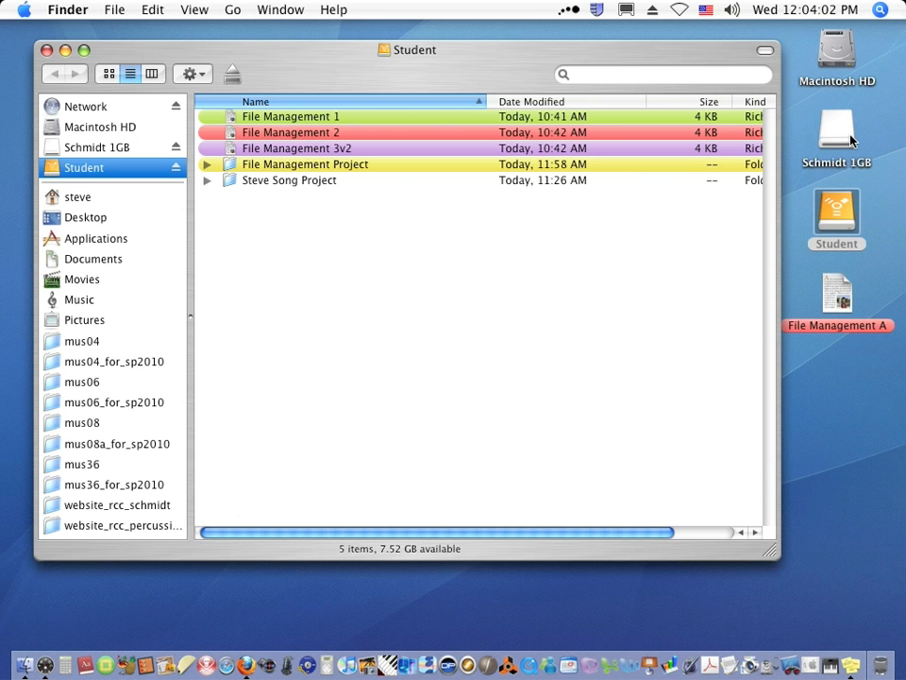
- Open the 1GB removable drive and try to copy Steve Song Project onto it from Student, stopping instead of replacing the existing folder
double_click(845, 140)
left_click_drag(400, 85, 559, 236)
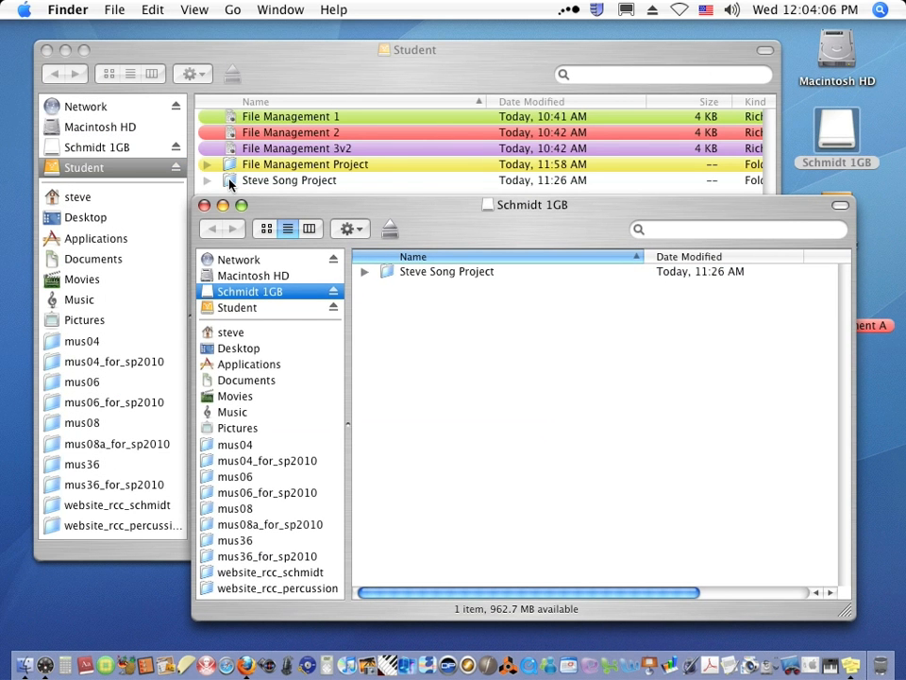
left_click_drag(230, 182, 469, 353)
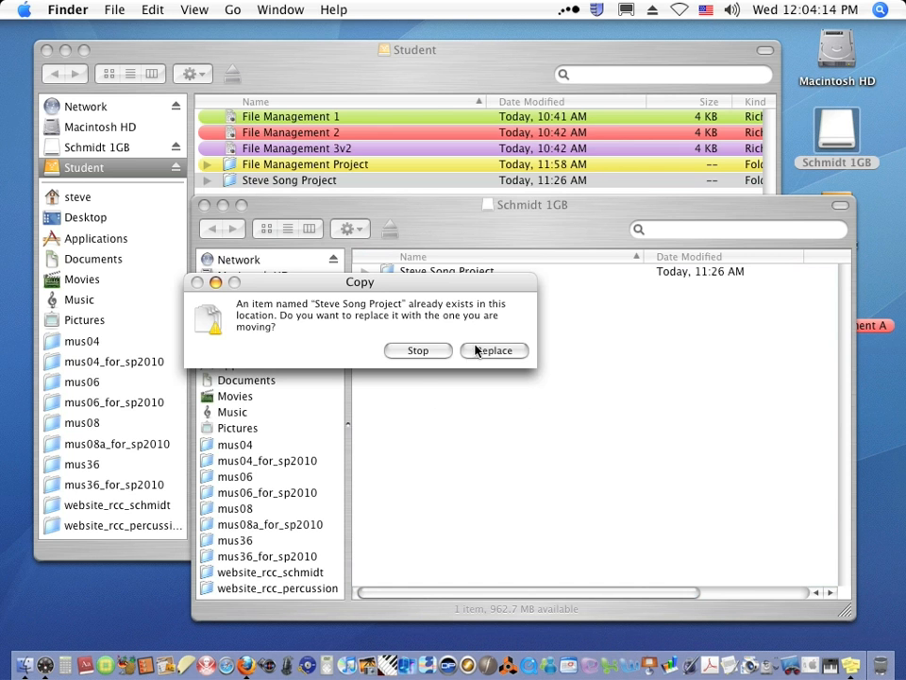
left_click(419, 351)
- Rename Steve Song Project on Student to Steve Song Projectv2 and copy the folder to the 1GB removable drive
left_click_drag(429, 204, 425, 260)
left_click(338, 181)
left_click(337, 181)
left_click(337, 182)
type("v2")
key("Return")
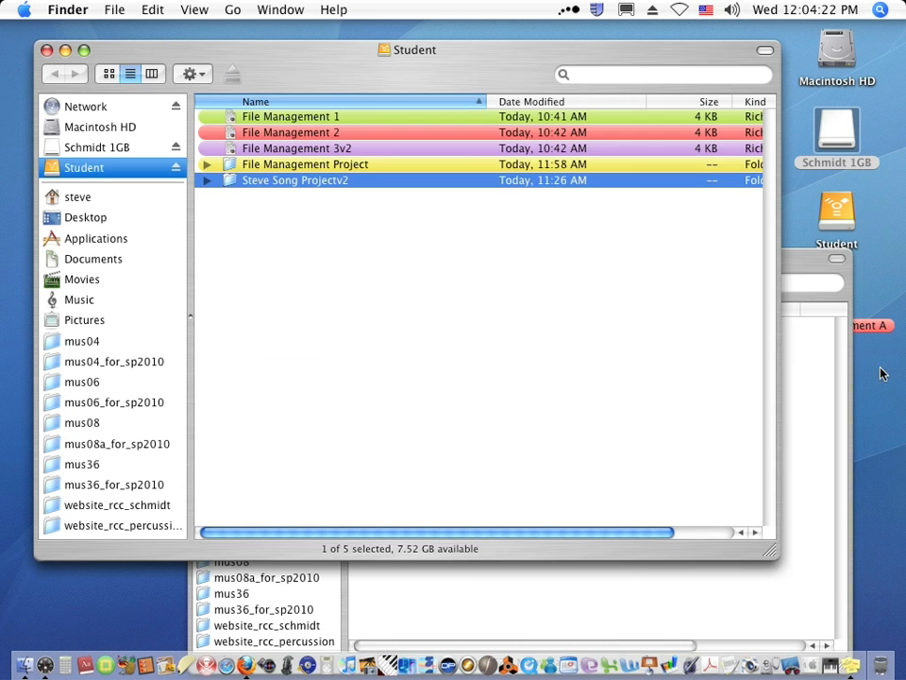
left_click(799, 264)
left_click_drag(232, 179, 397, 410)
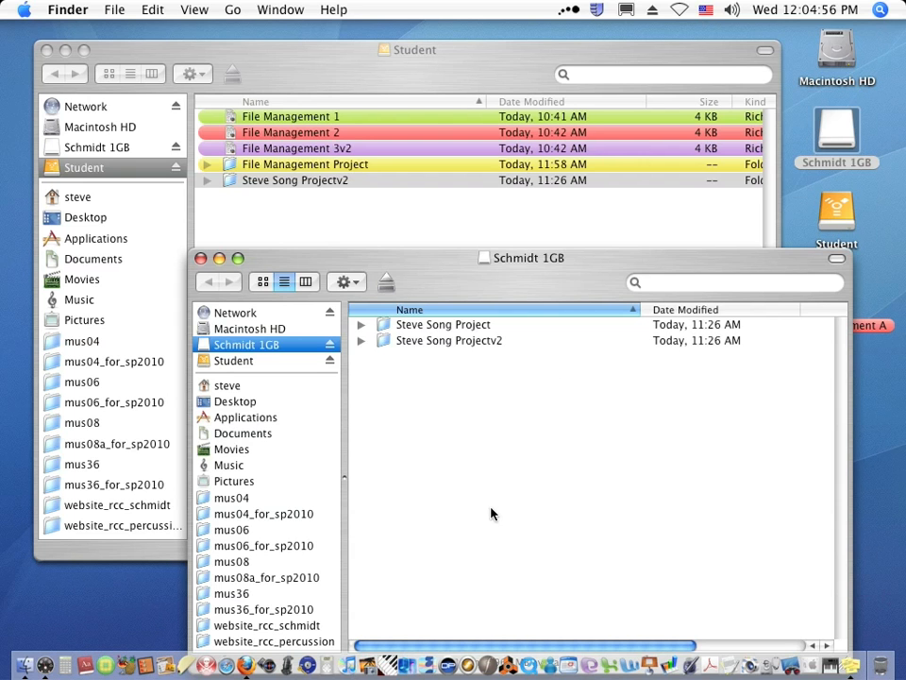
left_click(378, 342)
key("super+BackSpace")
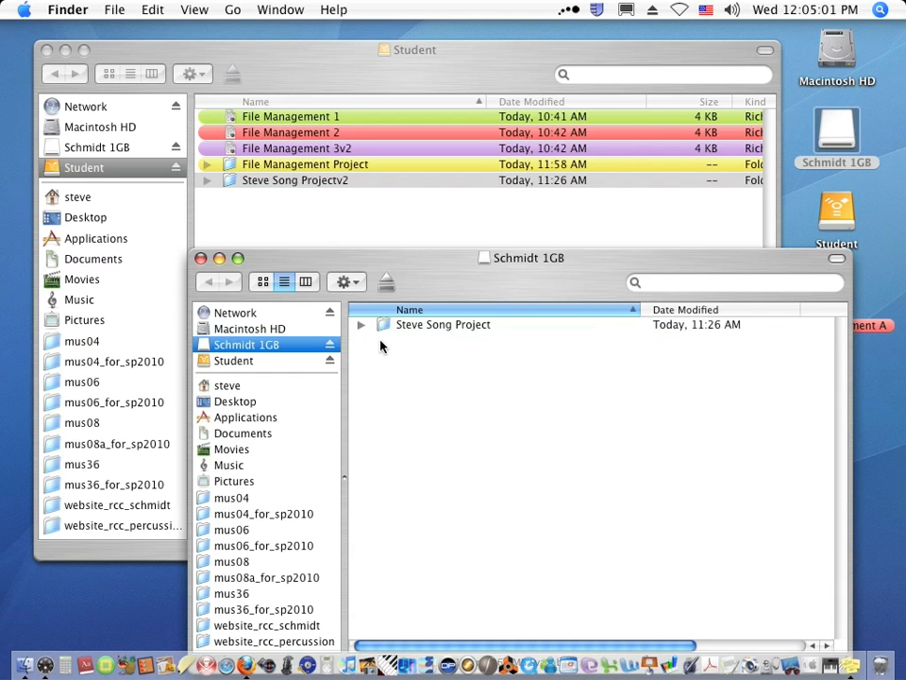
left_click(327, 180)
left_click(323, 180)
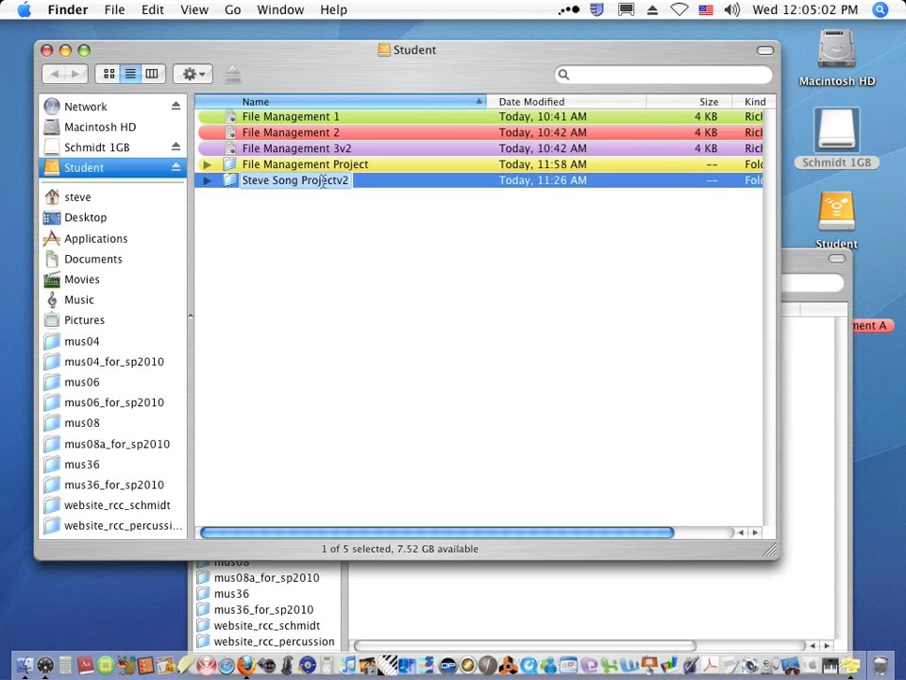
right_click(230, 182)
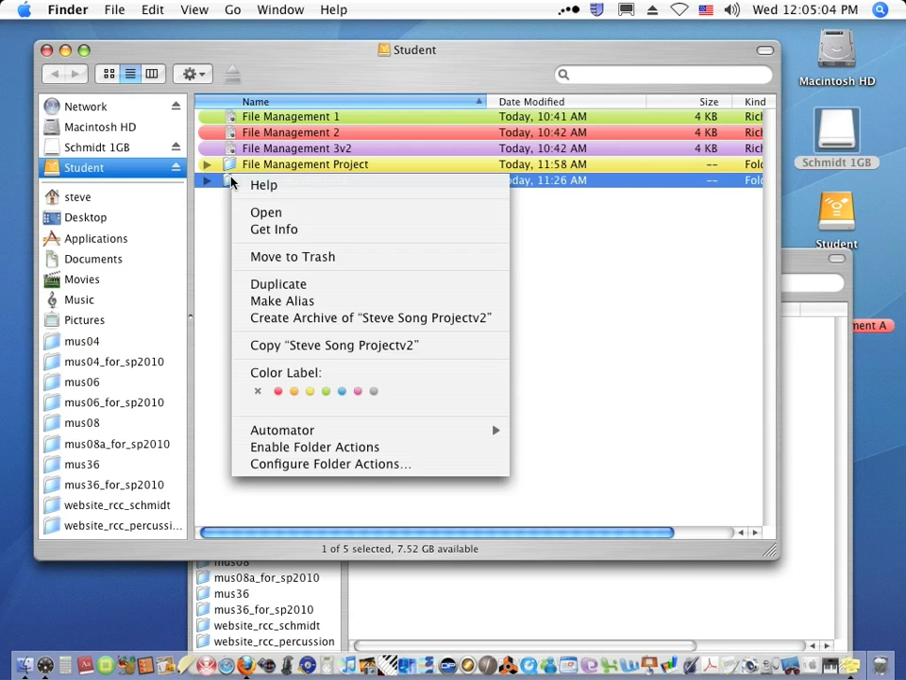
left_click(289, 257)
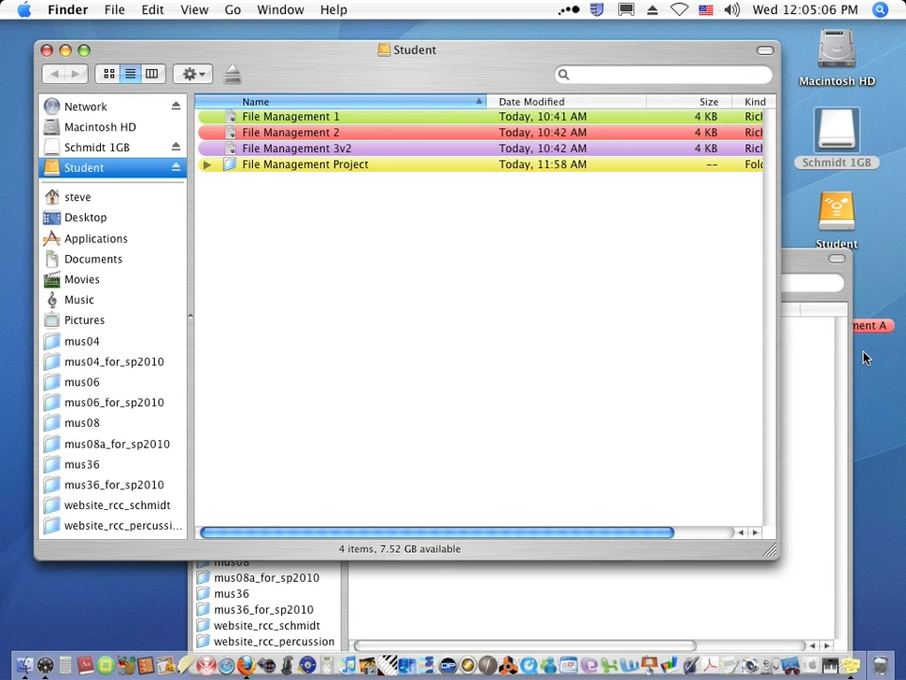
- Bring the 1GB removable drive's window forward and inspect the contents of its Steve Song Project folder
left_click(794, 261)
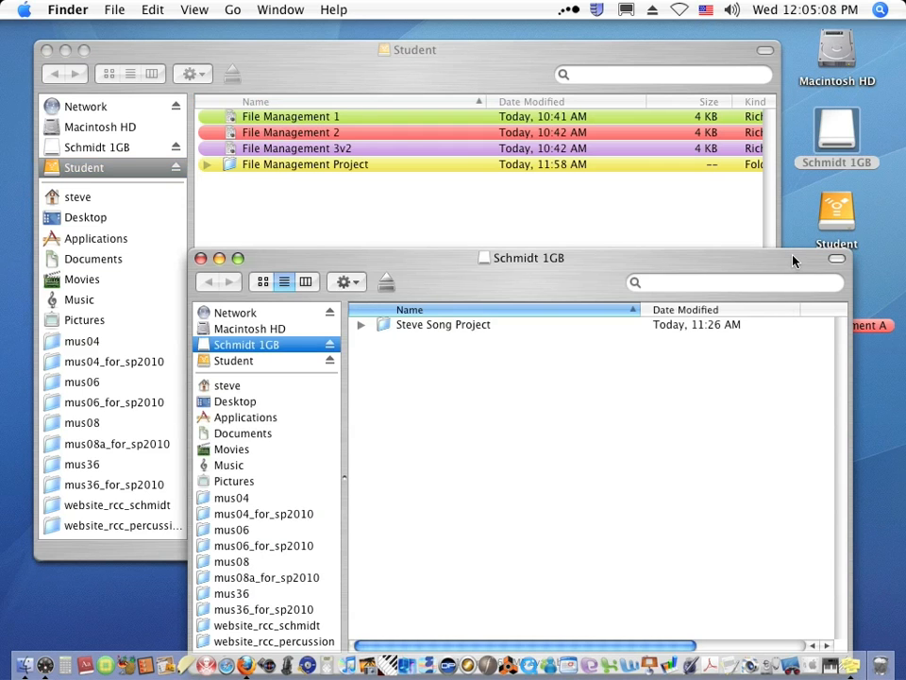
left_click_drag(772, 264, 773, 209)
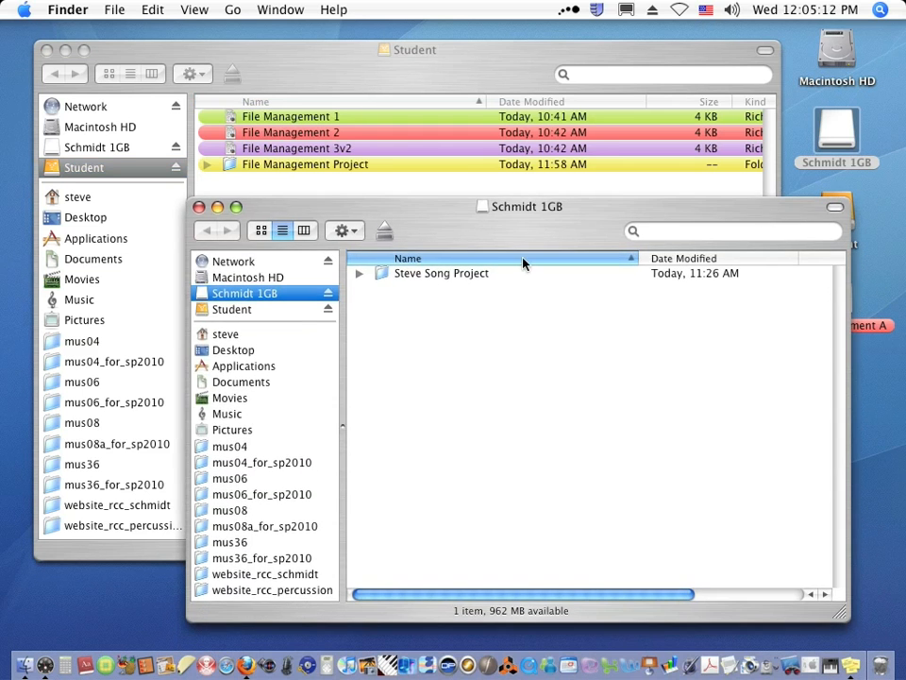
left_click(359, 273)
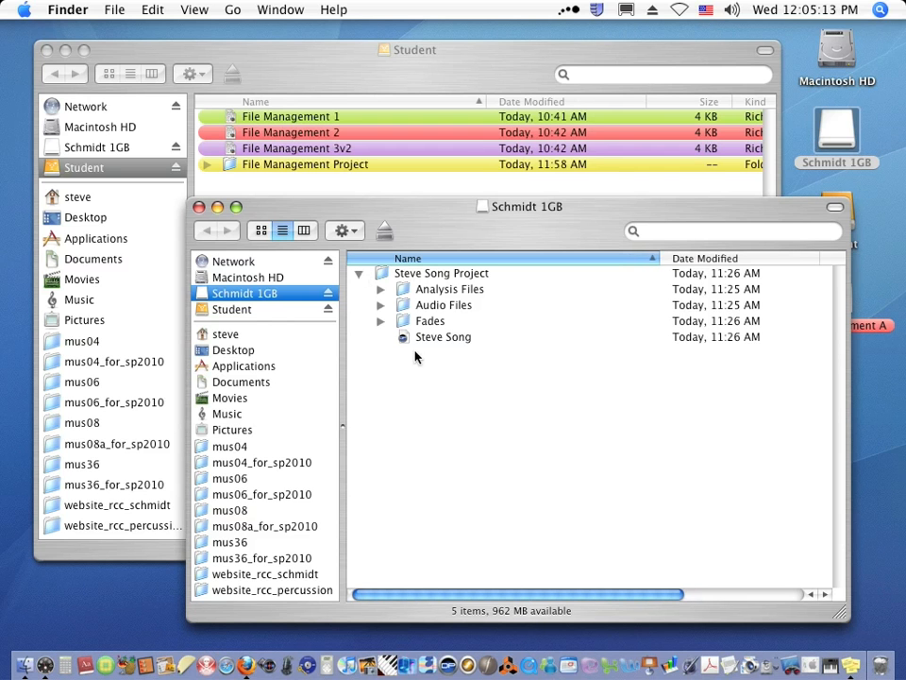
- Look inside the Audio Files folder of Steve Song Project on the 1GB removable drive and collapse it again
left_click(381, 306)
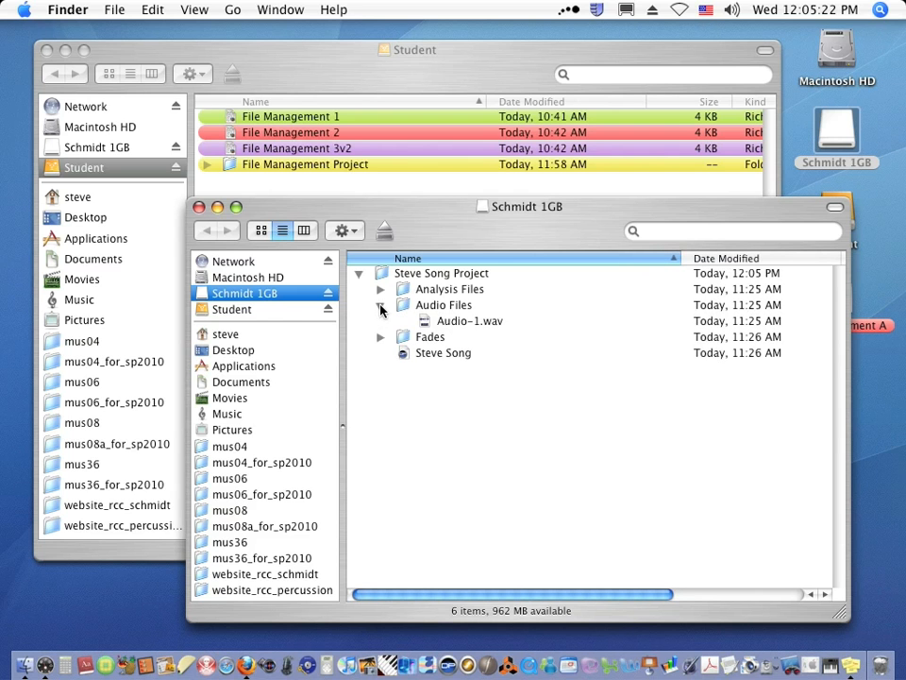
left_click(381, 306)
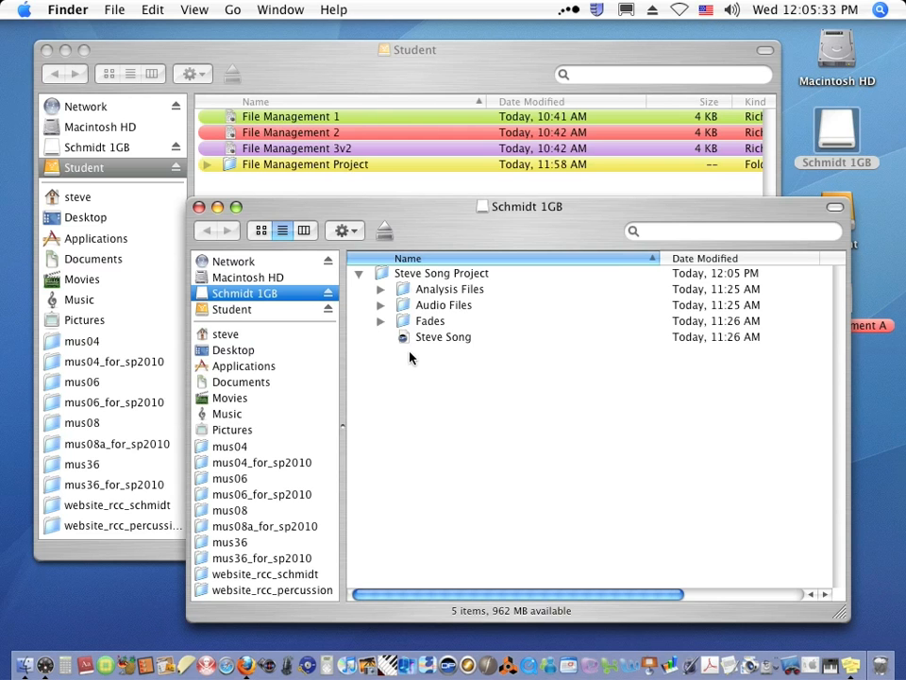
left_click(381, 273)
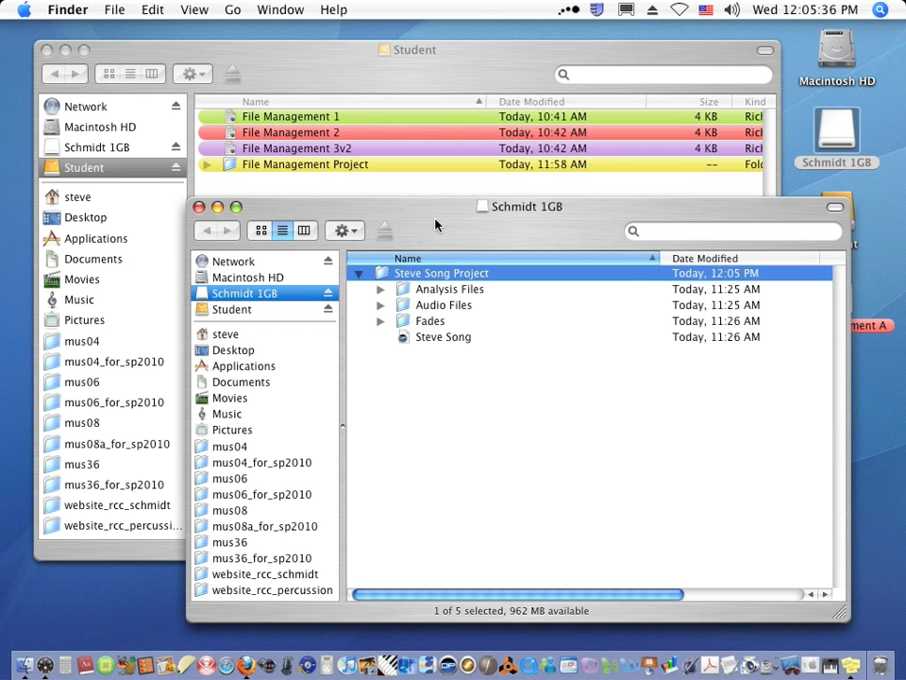
left_click(480, 378)
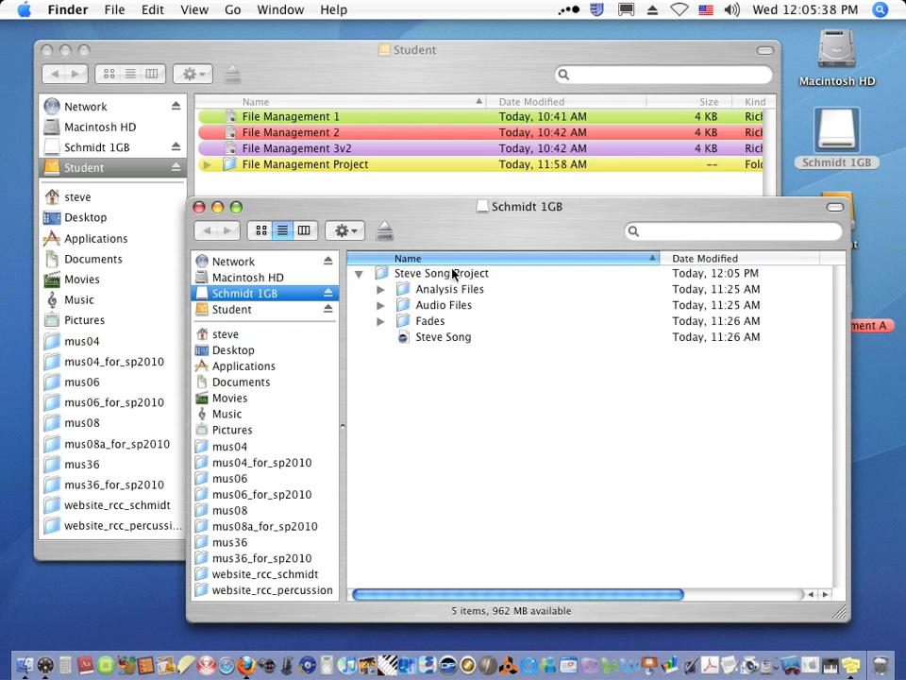
left_click_drag(437, 222, 462, 262)
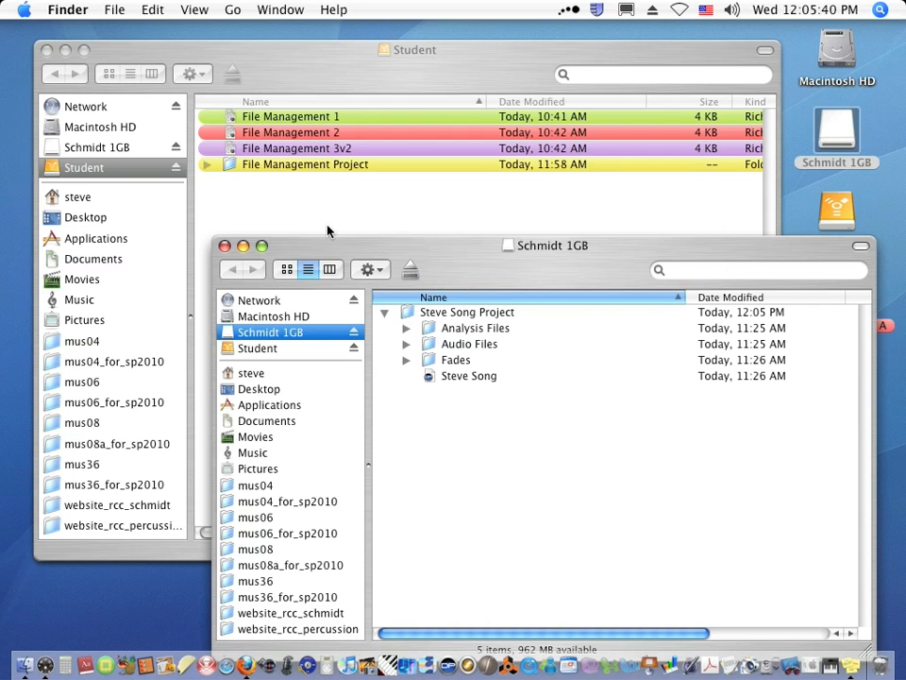
left_click_drag(408, 313, 499, 578)
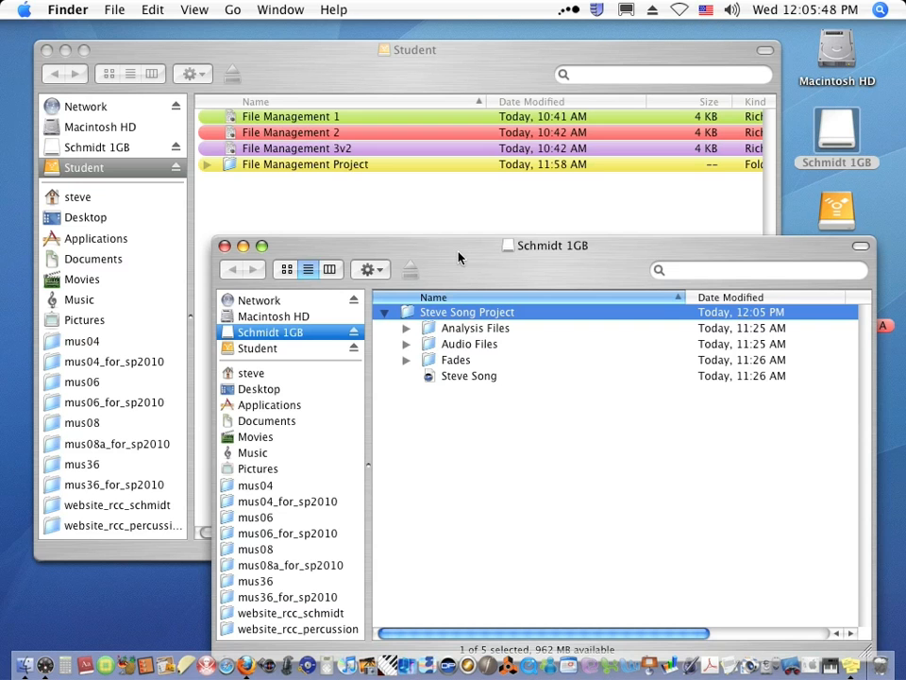
left_click_drag(454, 256, 486, 251)
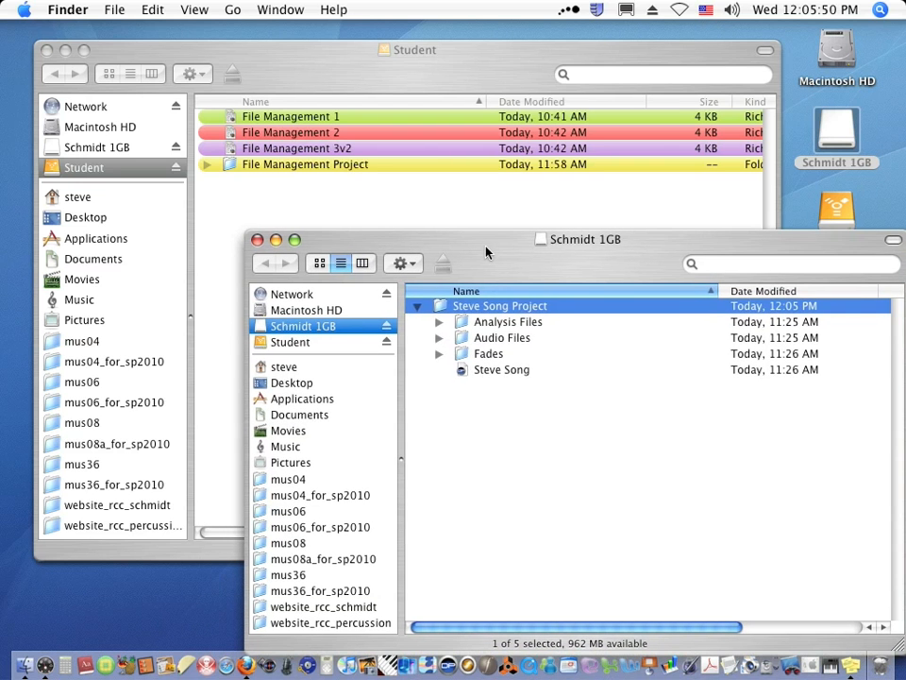
left_click(482, 371)
left_click_drag(463, 372, 267, 200)
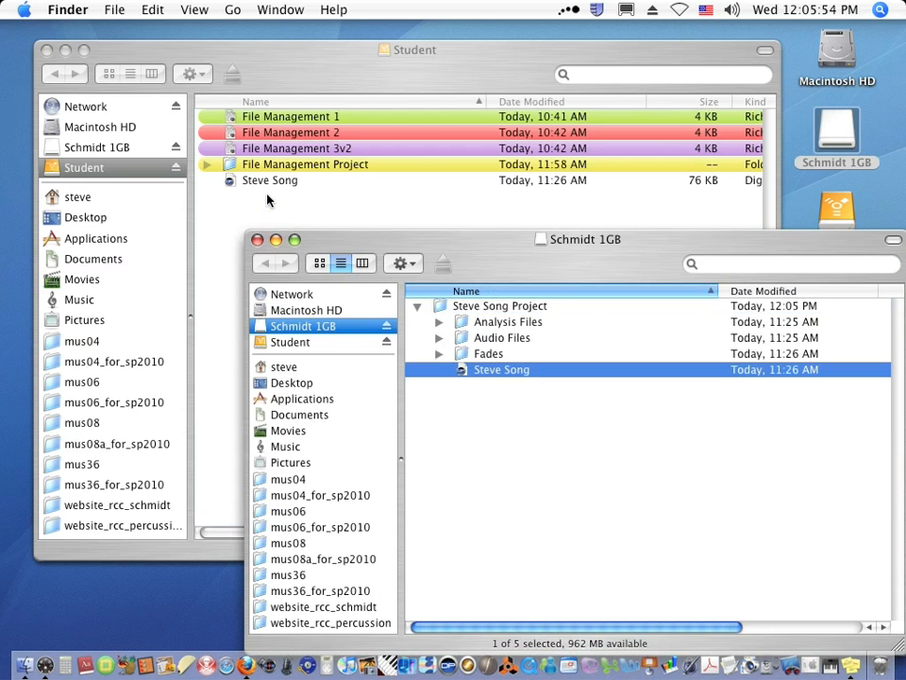
- Close the 1GB removable drive's window and eject the drive
left_click(256, 239)
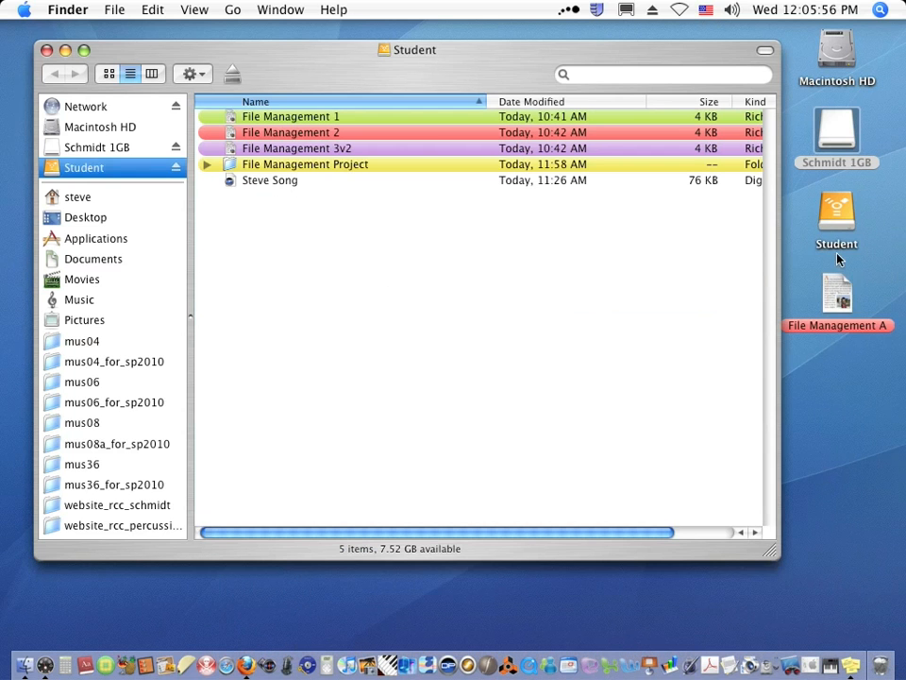
right_click(845, 135)
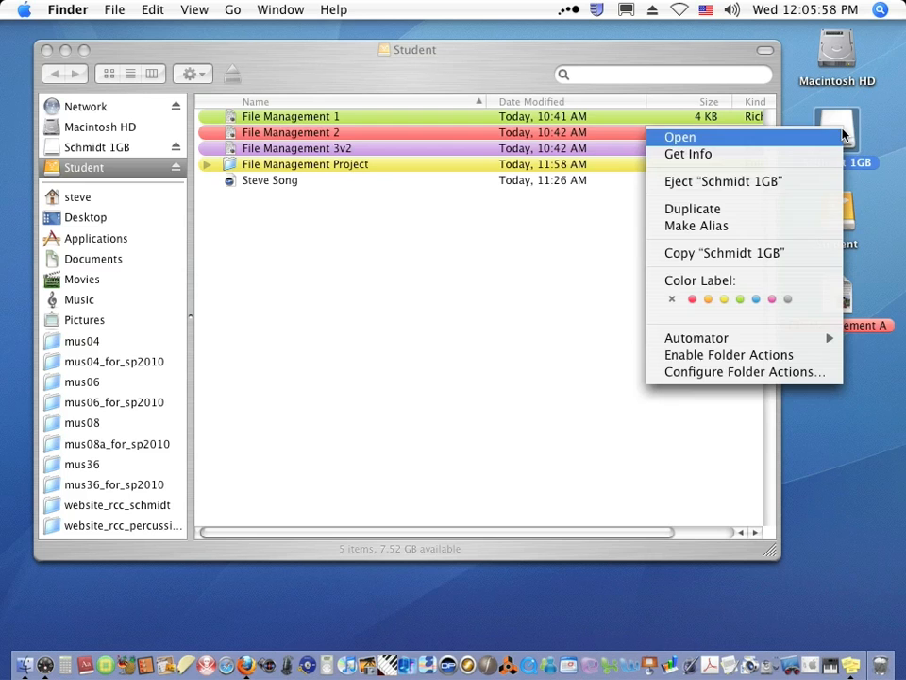
left_click(782, 182)
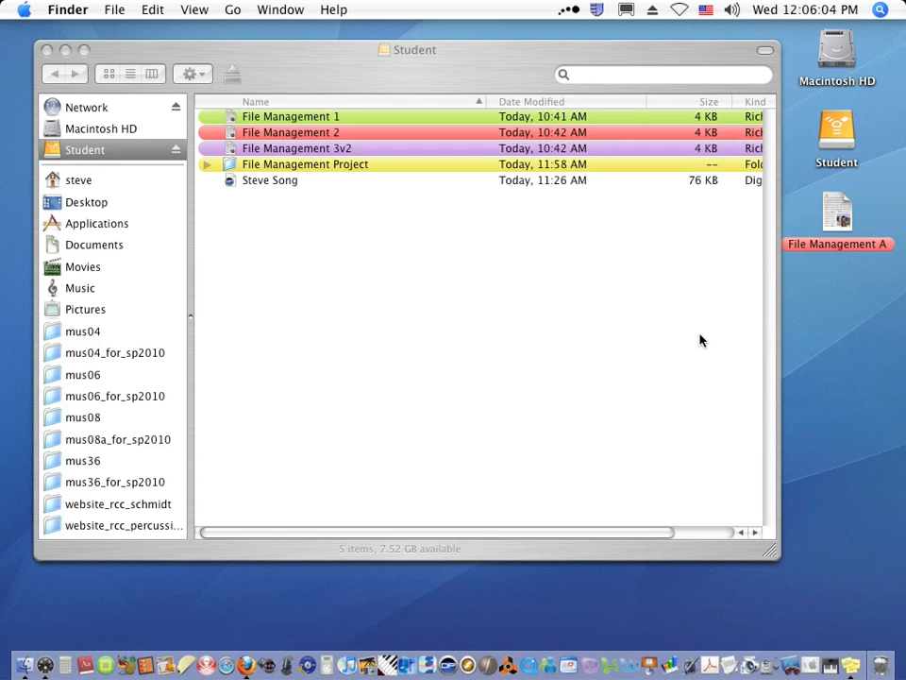
- Open the Steve Song file from Student in Digital Performer and continue without locating the missing Audio-1 sound file
left_click(232, 183)
double_click(232, 183)
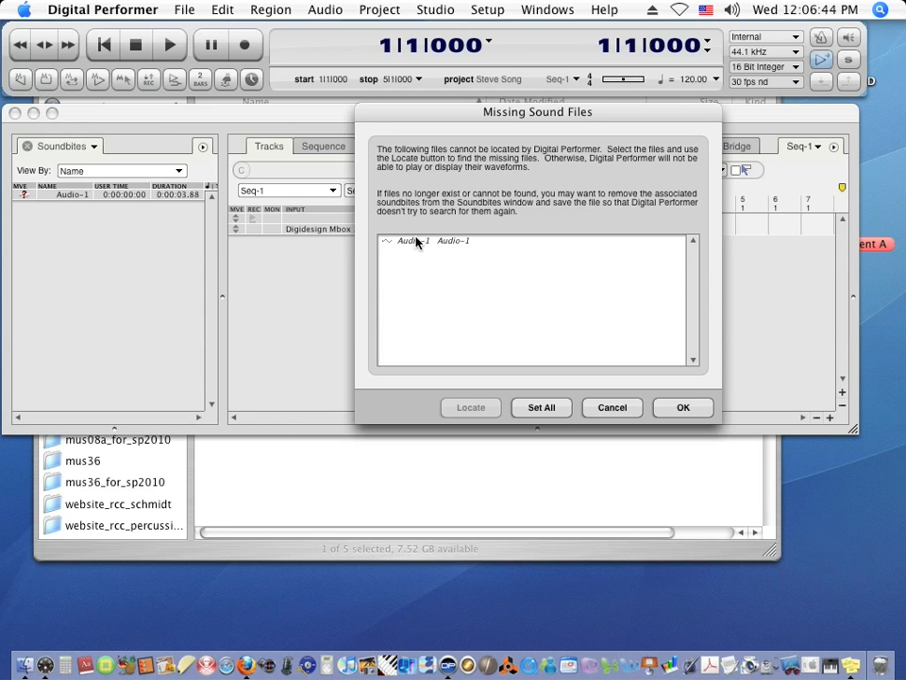
left_click(684, 407)
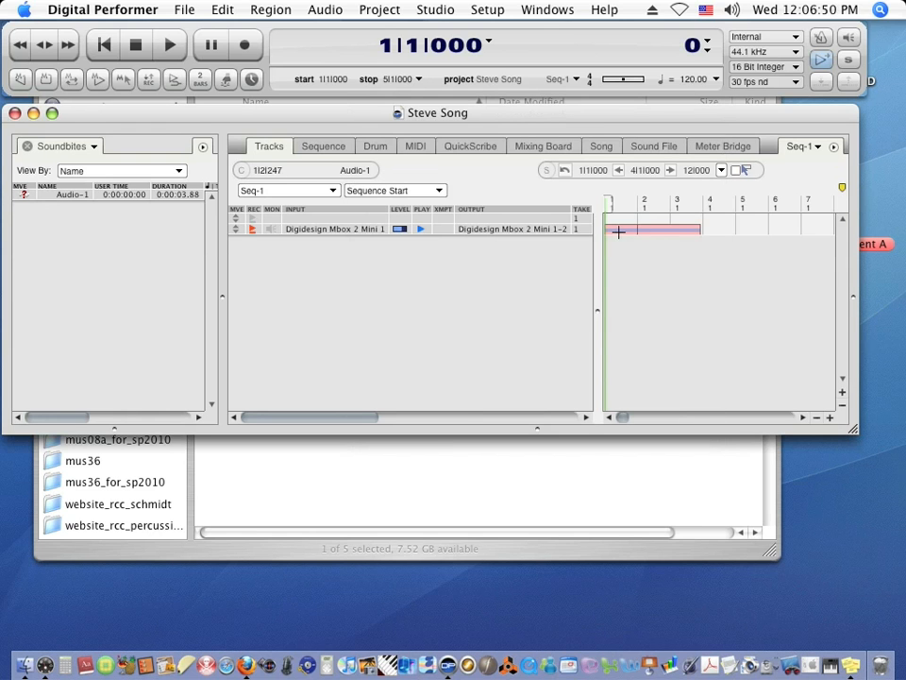